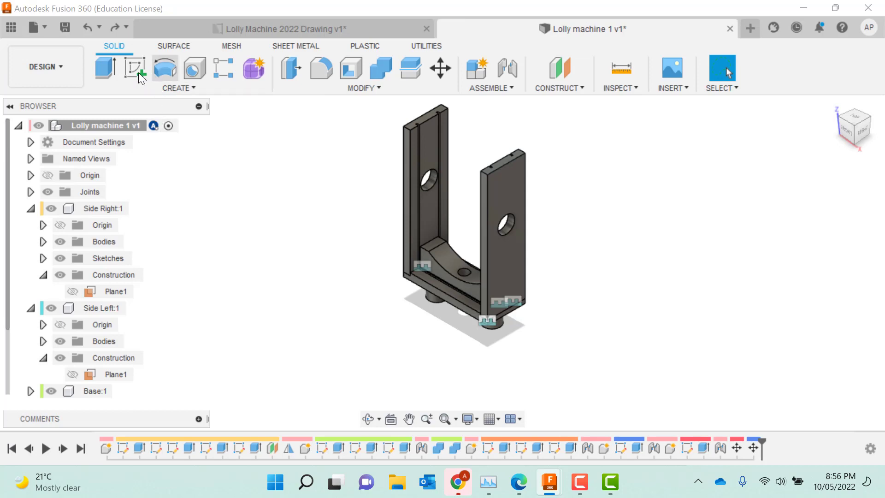
# Create a new internal component named Stand in the lolly machine assembly.
pyautogui.click(168, 88)
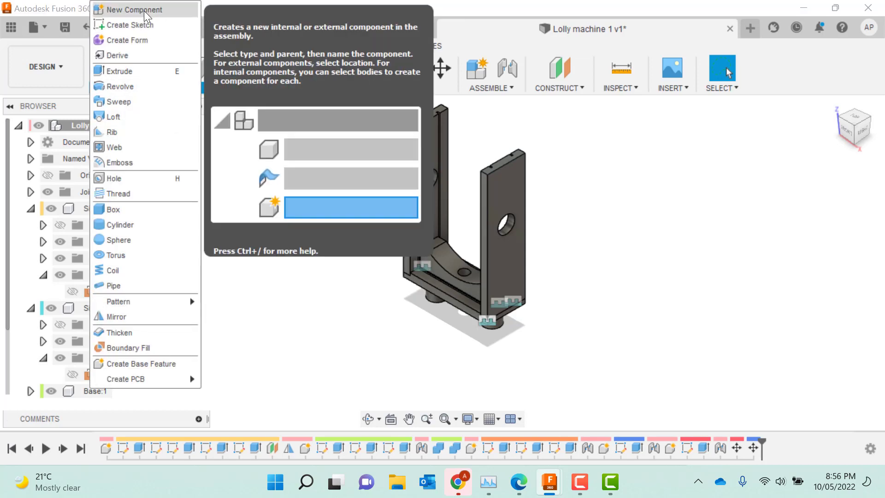
pyautogui.click(144, 10)
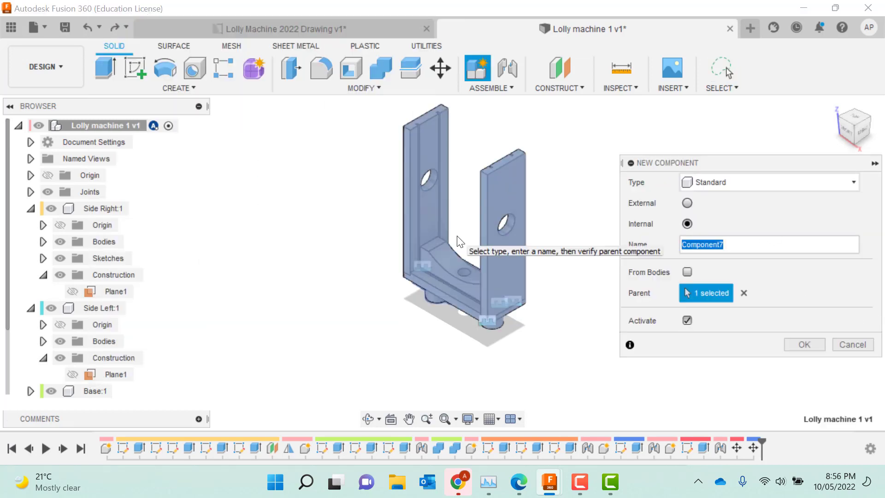
pyautogui.write('Stand')
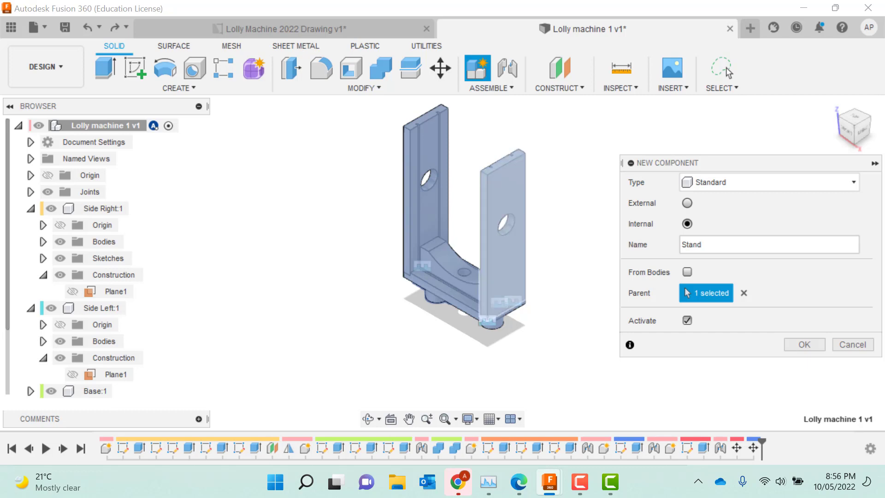
pyautogui.click(802, 345)
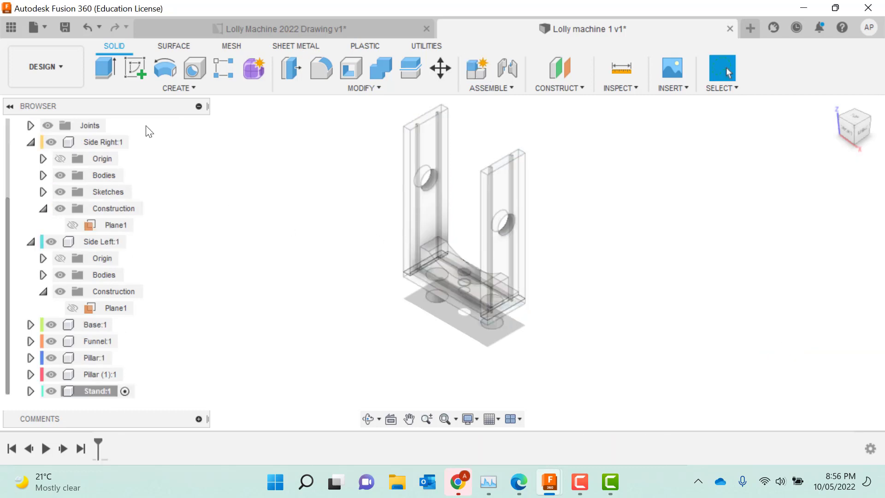
# Start a sketch on the vertical front plane in Stand and get the rectangle tool ready near the base.
pyautogui.click(133, 70)
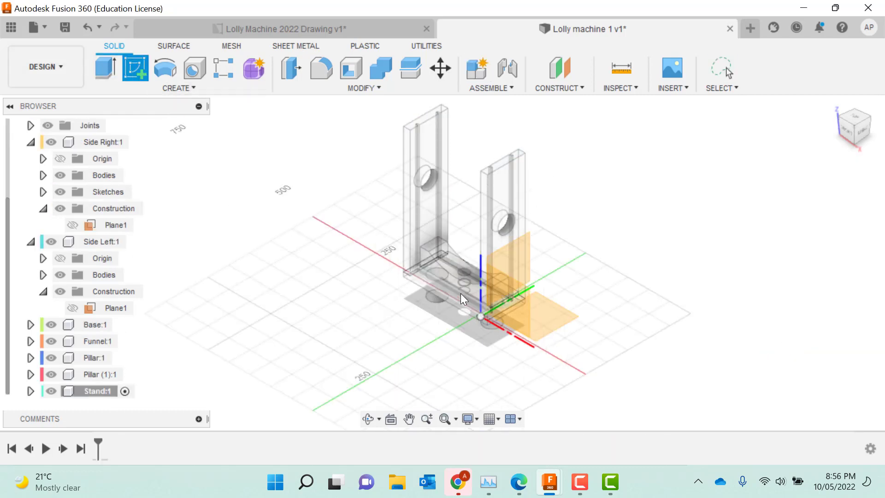
pyautogui.click(519, 308)
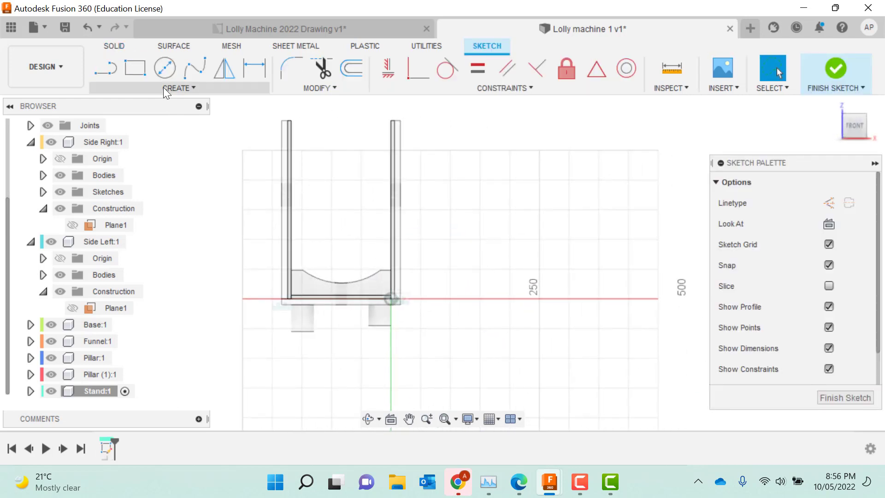
pyautogui.click(133, 69)
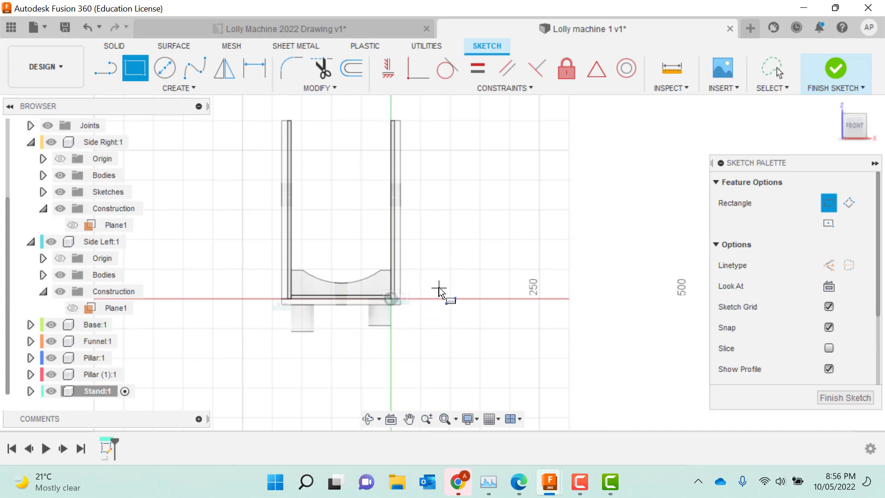
pyautogui.scroll(5, 345, 332)
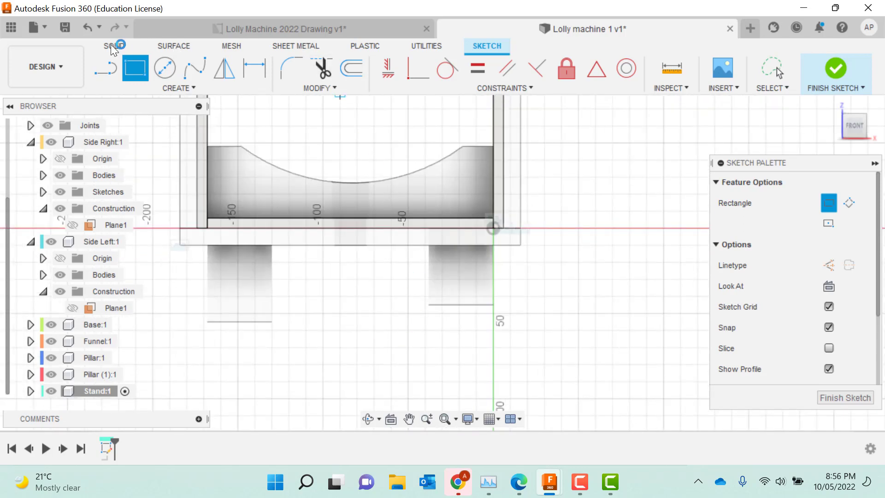
# Undo the Stand component and its sketch, and redo the pillar joint and moves so both pillars sit under the base.
pyautogui.click(91, 27)
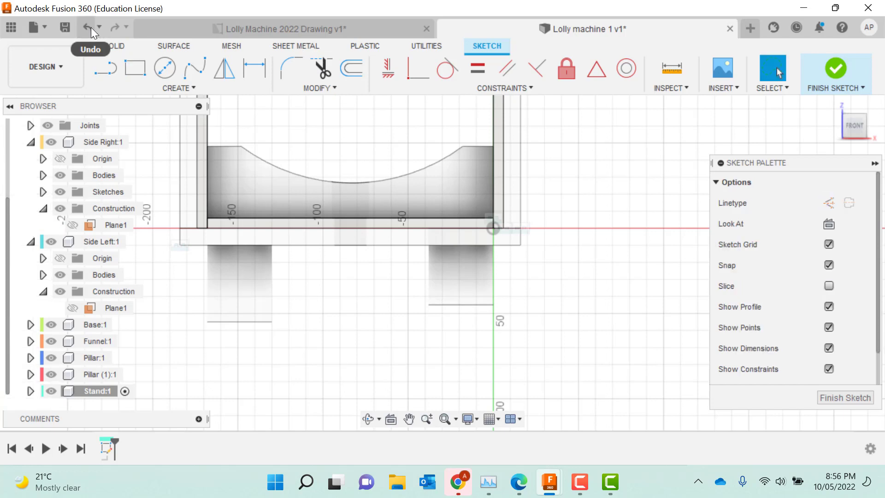
pyautogui.click(90, 27)
pyautogui.click(90, 27)
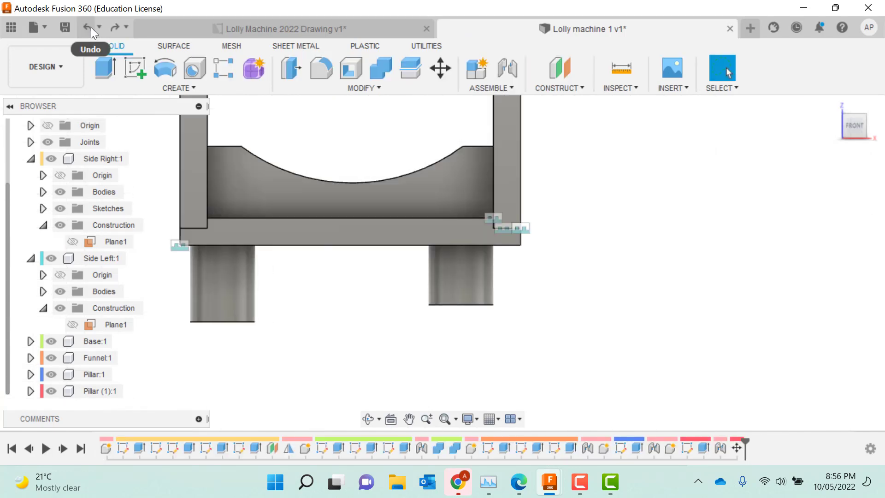
pyautogui.click(91, 27)
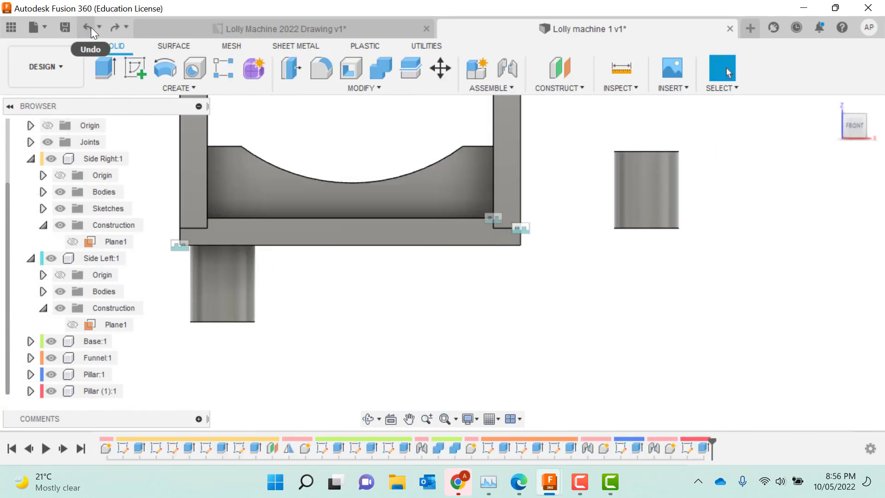
pyautogui.click(117, 27)
pyautogui.click(116, 27)
pyautogui.click(117, 27)
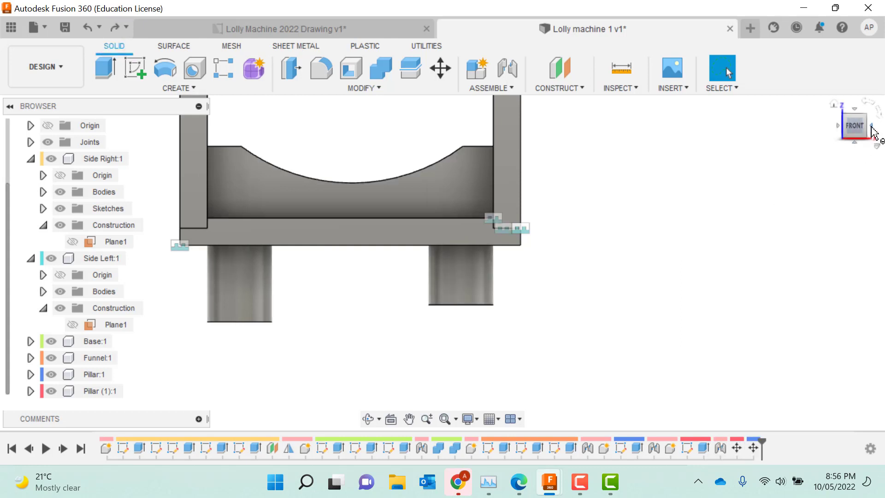
# From the back view of the machine, create an internal component named Stand under the top-level assembly.
pyautogui.click(872, 129)
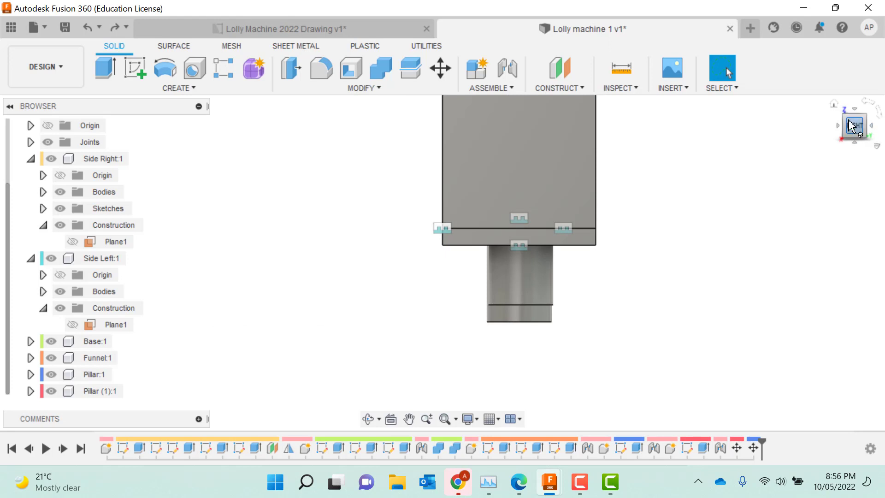
pyautogui.click(872, 130)
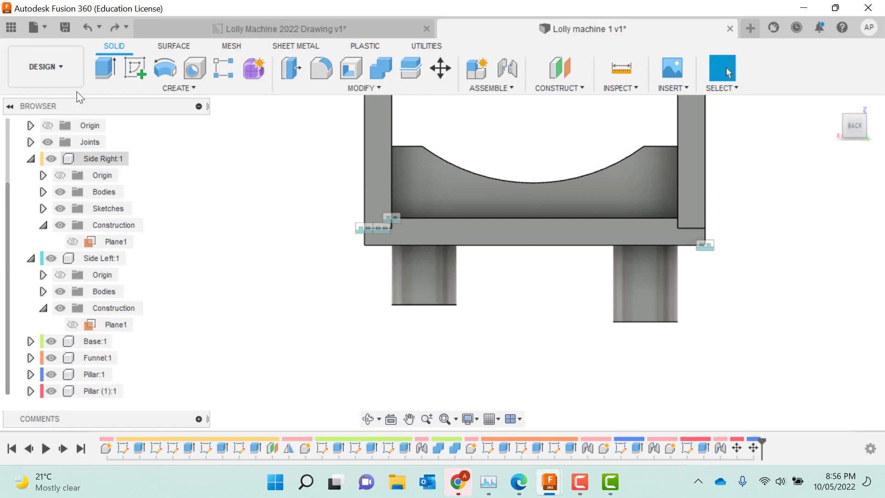
pyautogui.click(164, 84)
pyautogui.click(125, 10)
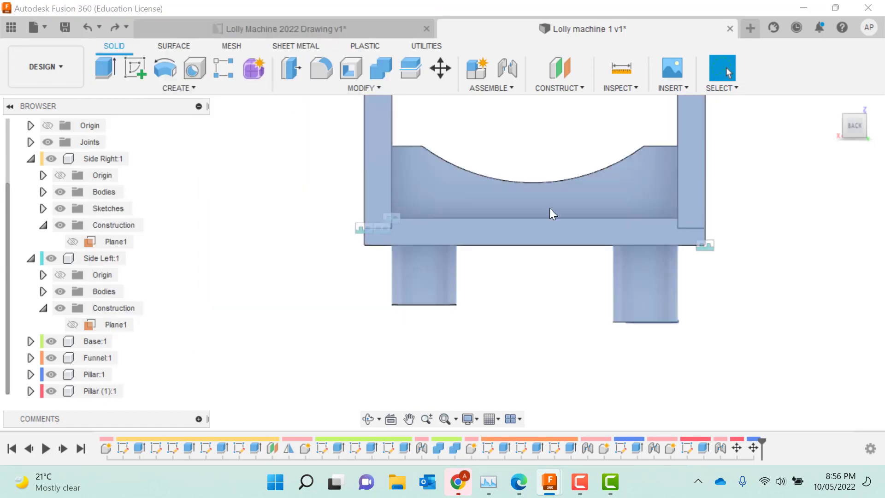
pyautogui.moveTo(735, 245); pyautogui.dragTo(629, 242)
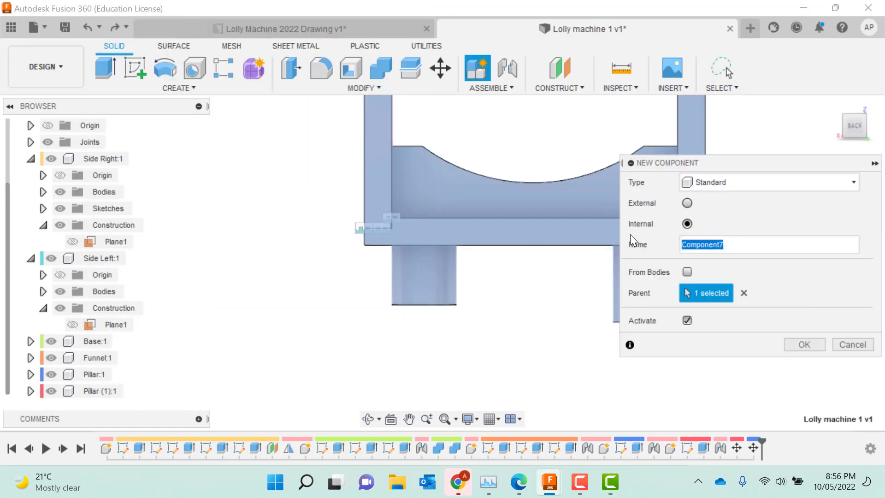
pyautogui.write('Stand')
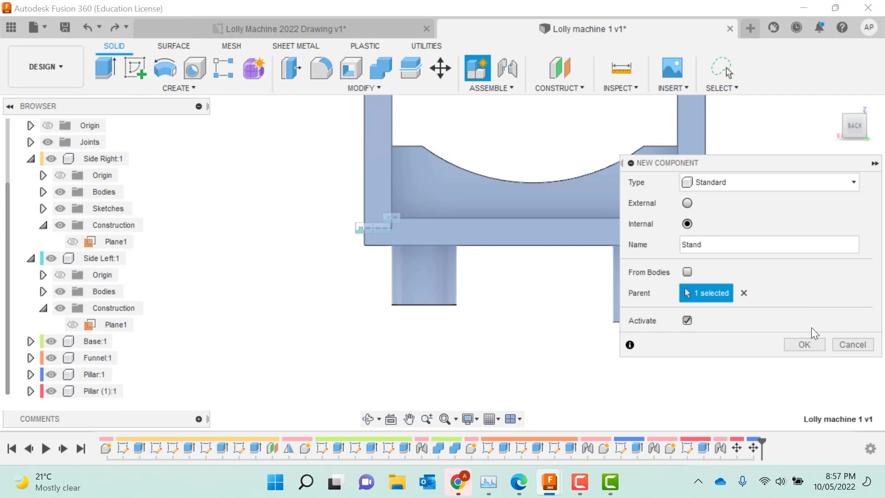
pyautogui.click(803, 343)
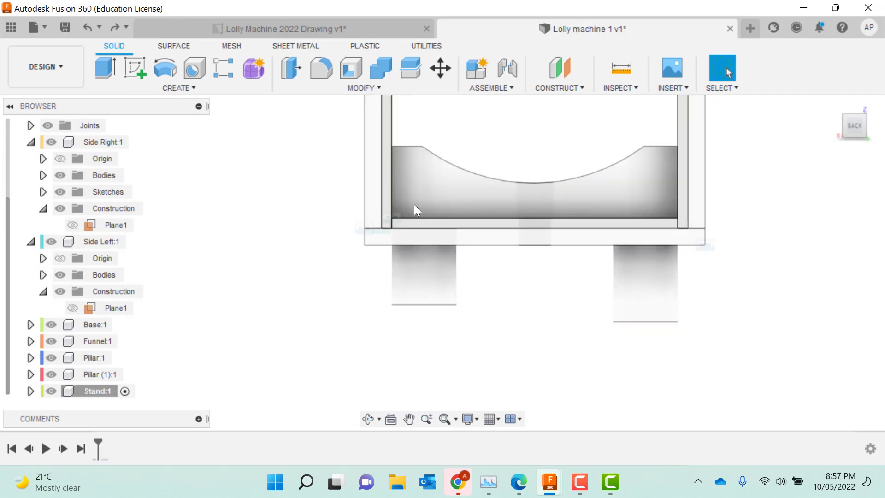
# On the vertical plane facing the machine's back, sketch a rectangle about 13 mm wide and 57 mm high beside the frame.
pyautogui.click(134, 68)
pyautogui.click(272, 216)
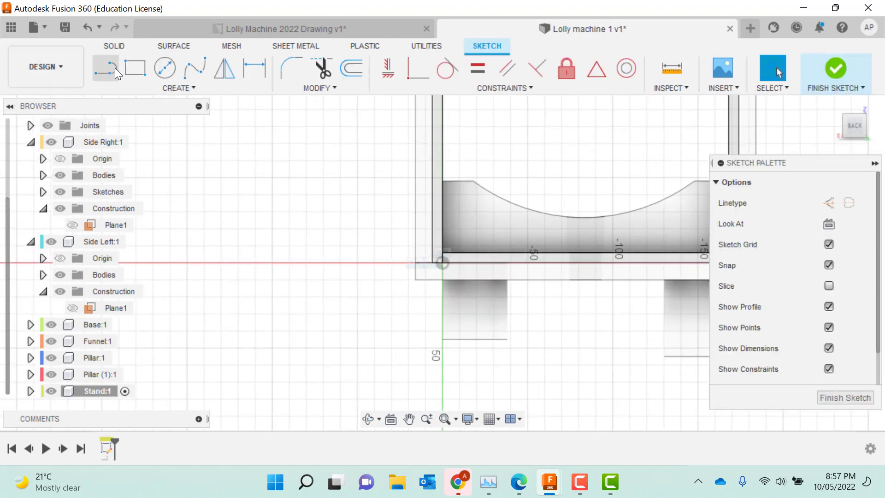
pyautogui.click(135, 68)
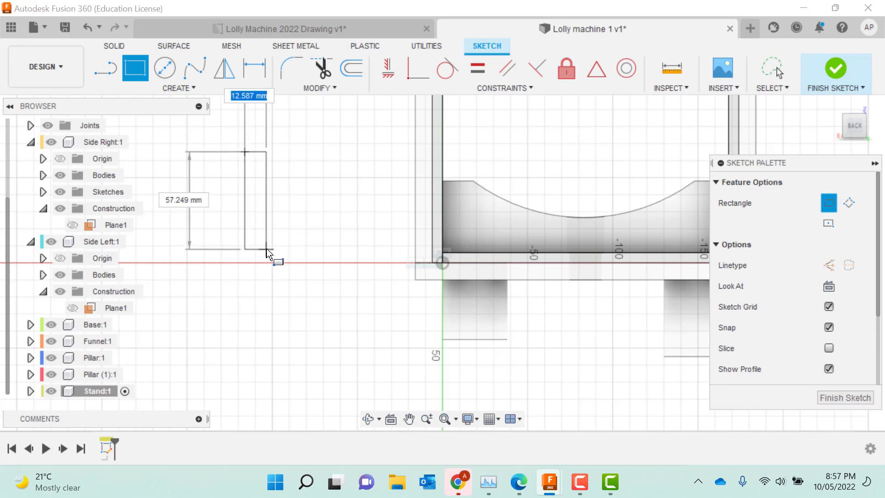
pyautogui.click(267, 249)
# Dimension the rectangle to 19 mm wide and 45 mm high.
pyautogui.press('d')
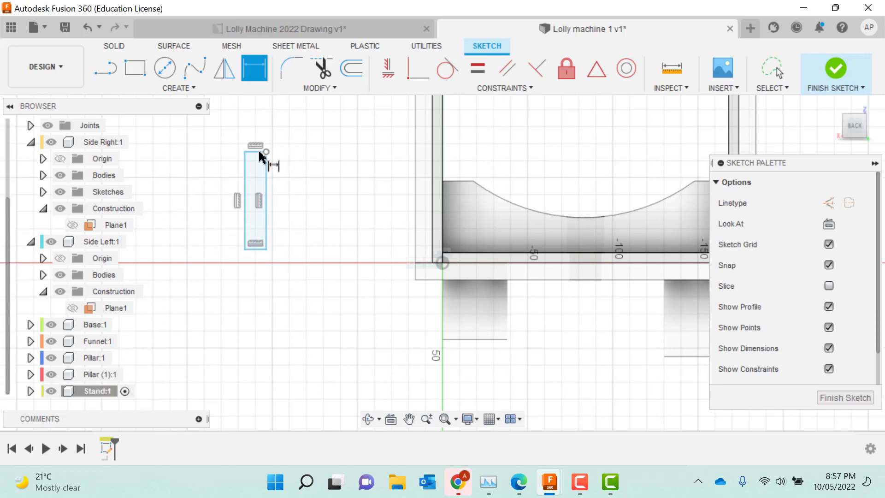
pyautogui.click(255, 153)
pyautogui.click(256, 124)
pyautogui.write('19')
pyautogui.press('Return')
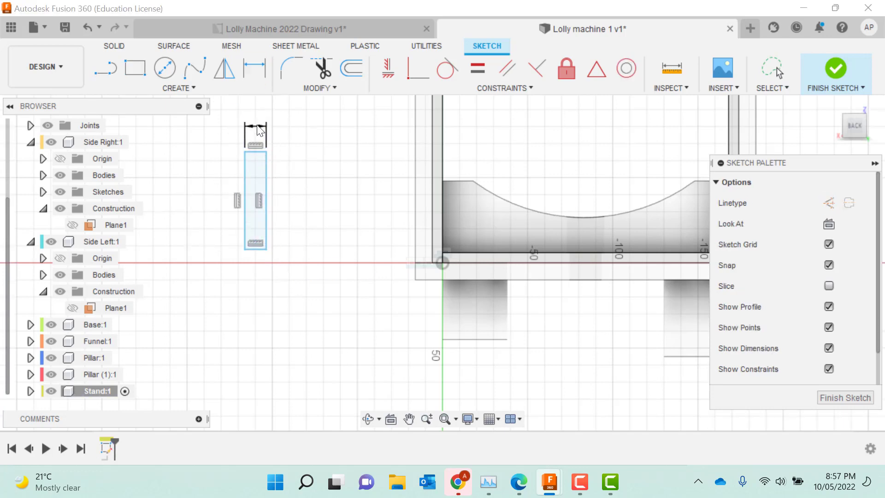
pyautogui.click(279, 184)
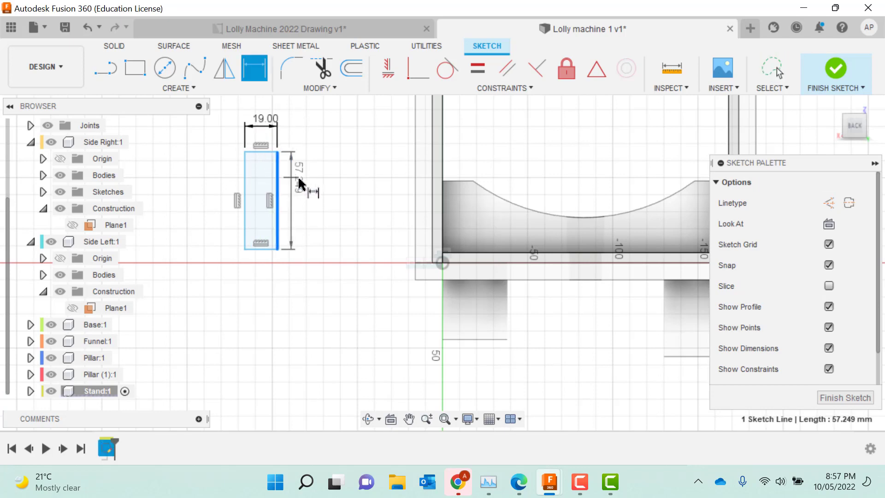
pyautogui.click(298, 179)
pyautogui.write('45')
pyautogui.press('Return')
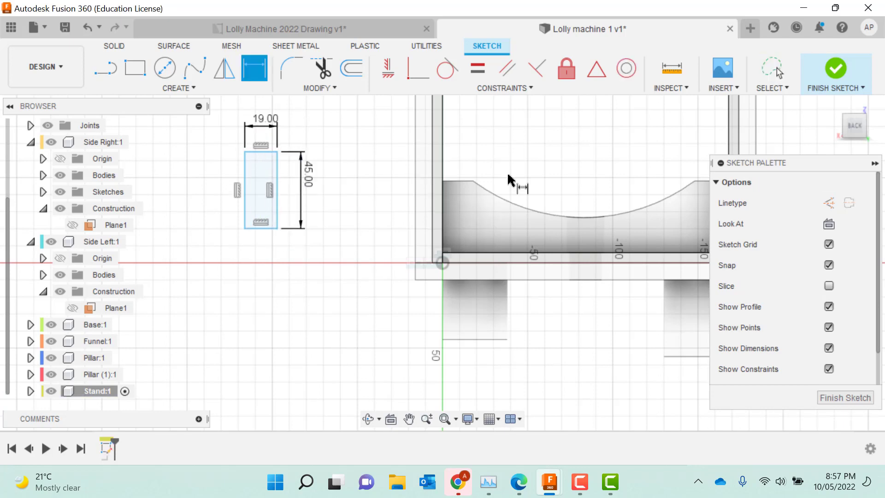
# Finish the sketch and extrude the rectangle into a new solid body in the Stand component.
pyautogui.click(869, 113)
pyautogui.click(836, 68)
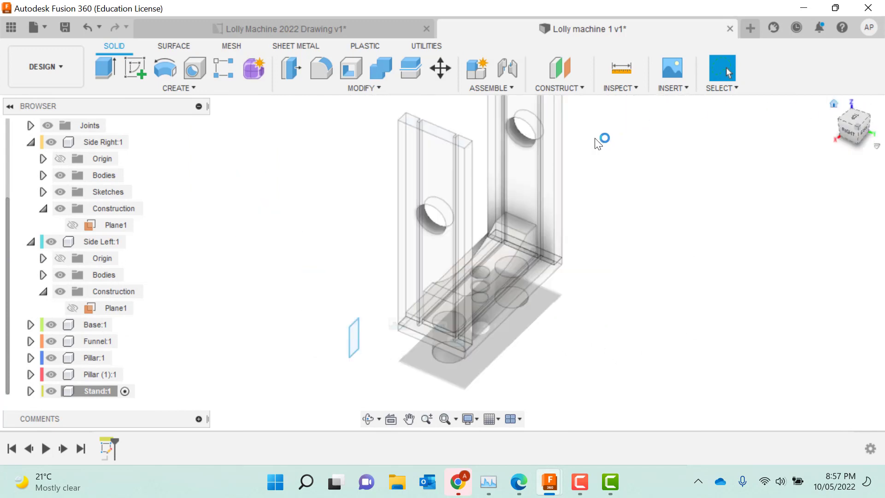
pyautogui.click(103, 67)
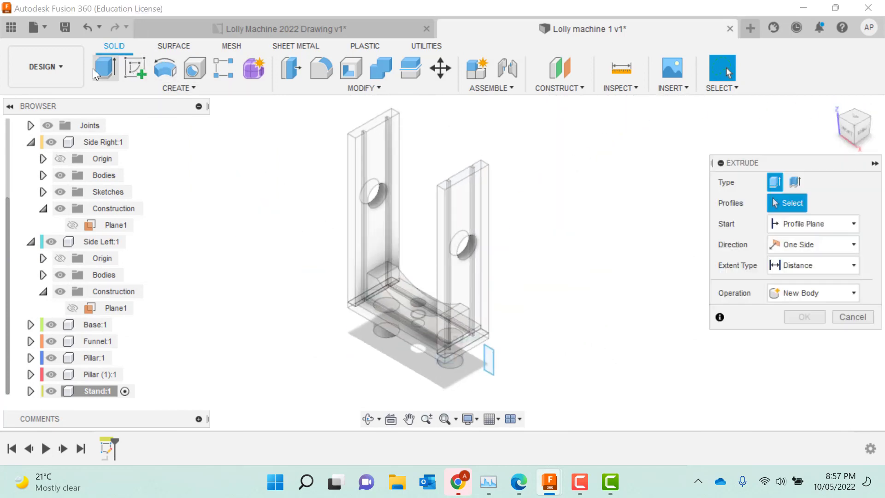
pyautogui.click(484, 354)
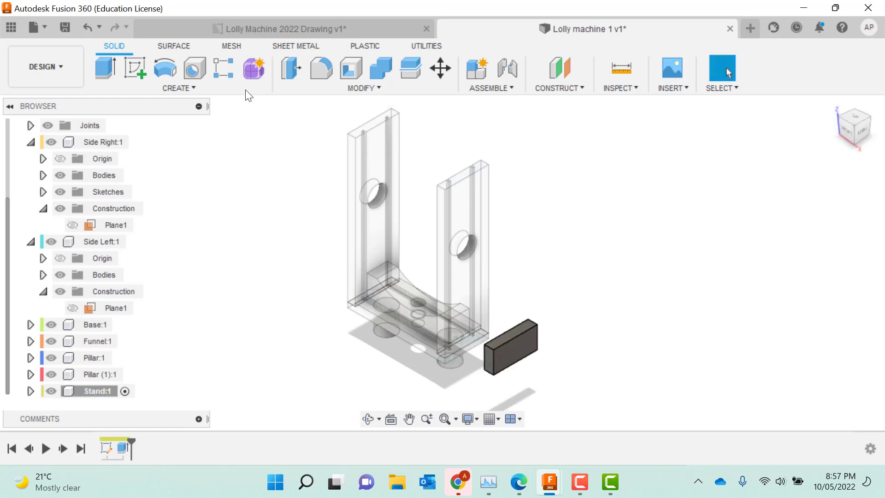
# Activate the top-level Lolly machine 1 v1 assembly instead of the Stand component.
pyautogui.scroll(3, 61, 165)
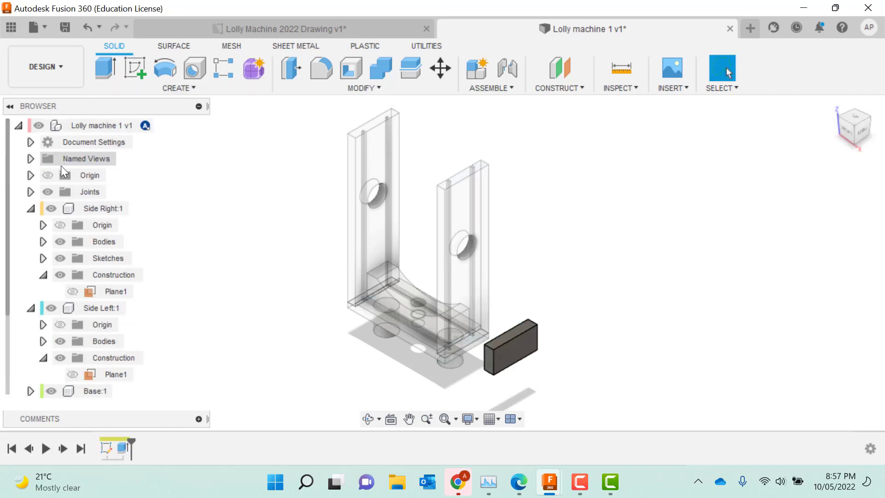
pyautogui.click(108, 127)
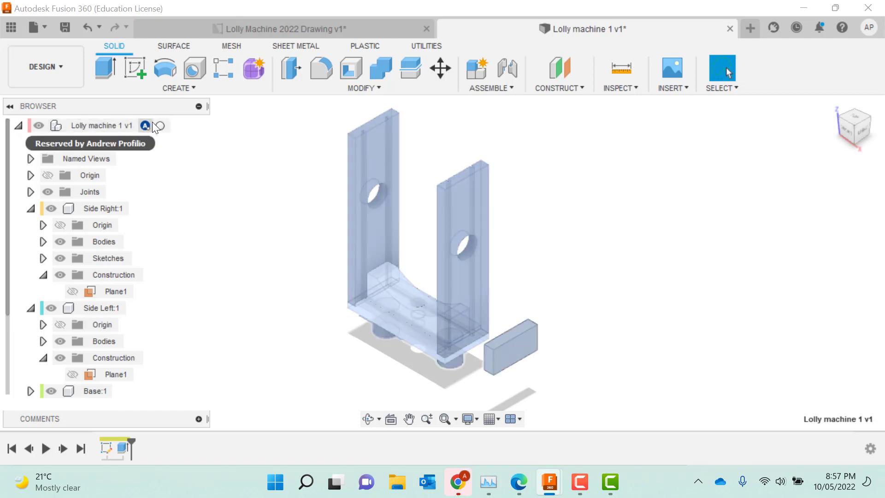
pyautogui.click(168, 125)
pyautogui.click(617, 370)
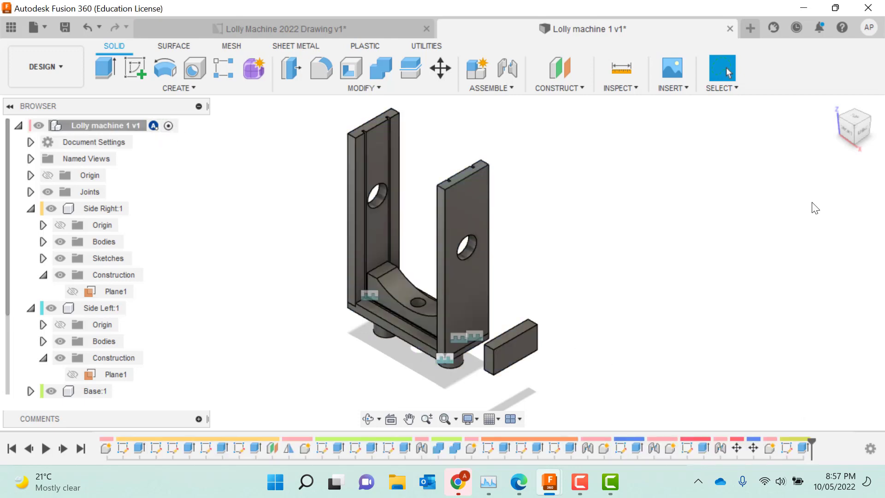
pyautogui.click(854, 150)
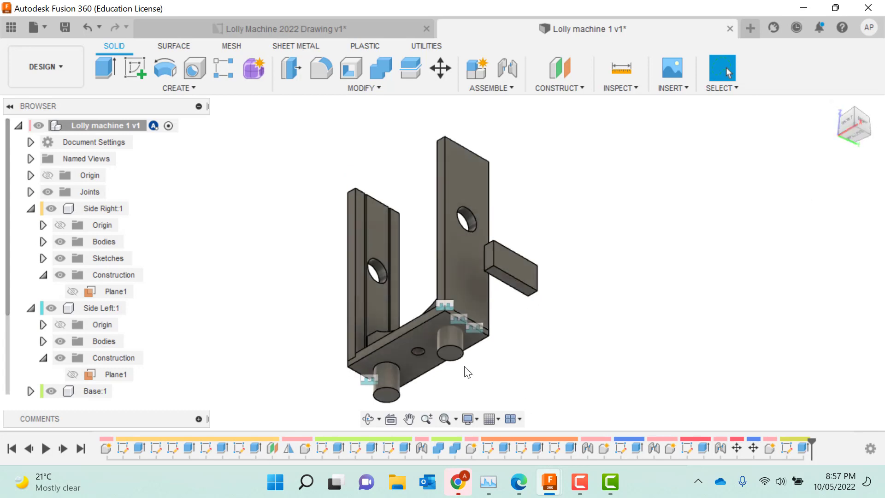
pyautogui.scroll(4, 360, 387)
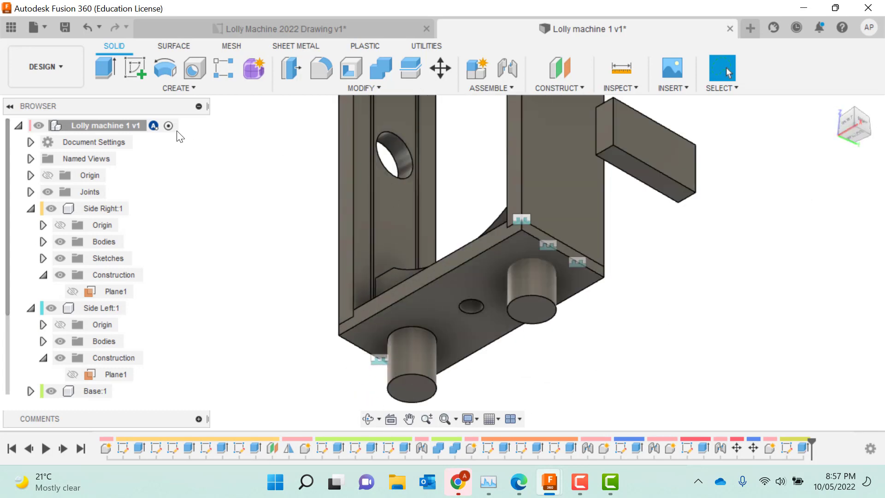
pyautogui.click(105, 67)
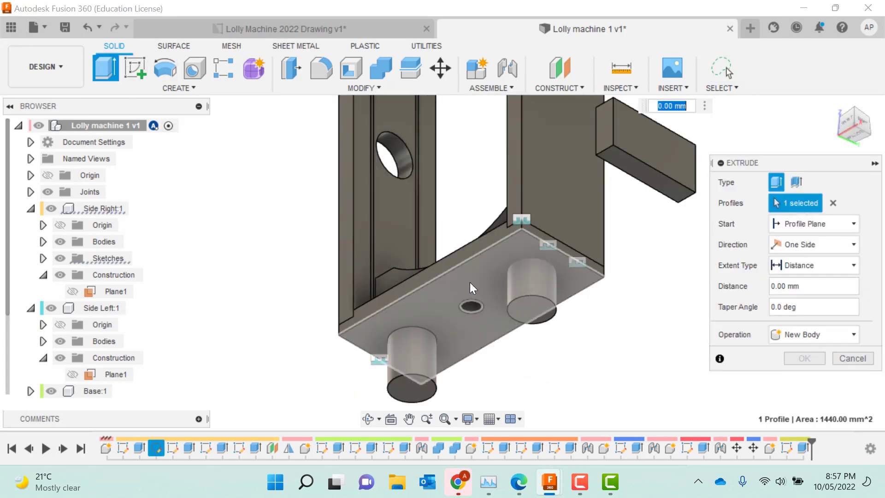
pyautogui.click(527, 313)
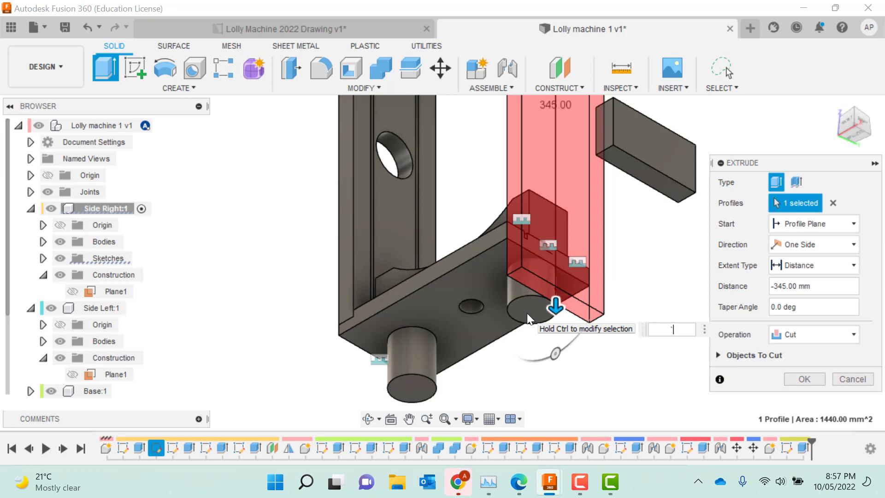
pyautogui.press('Escape')
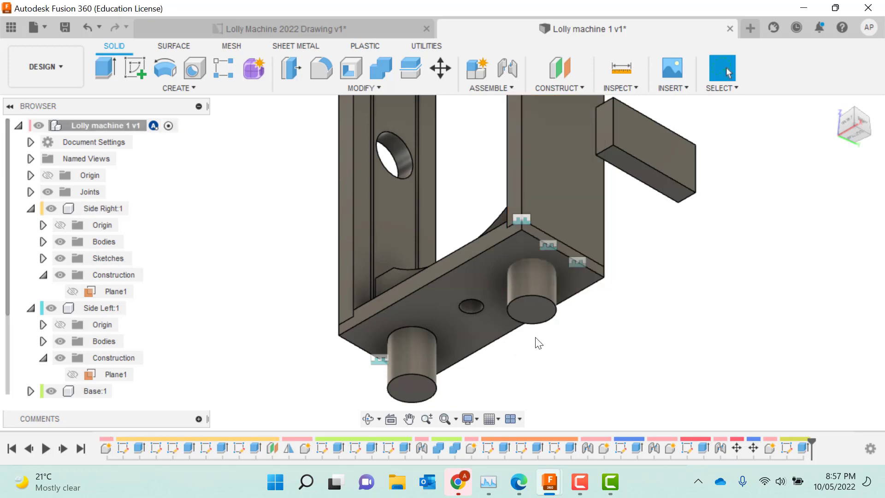
# Try to cut away one pillar beneath the base by extruding its end face -40 mm.
pyautogui.click(528, 308)
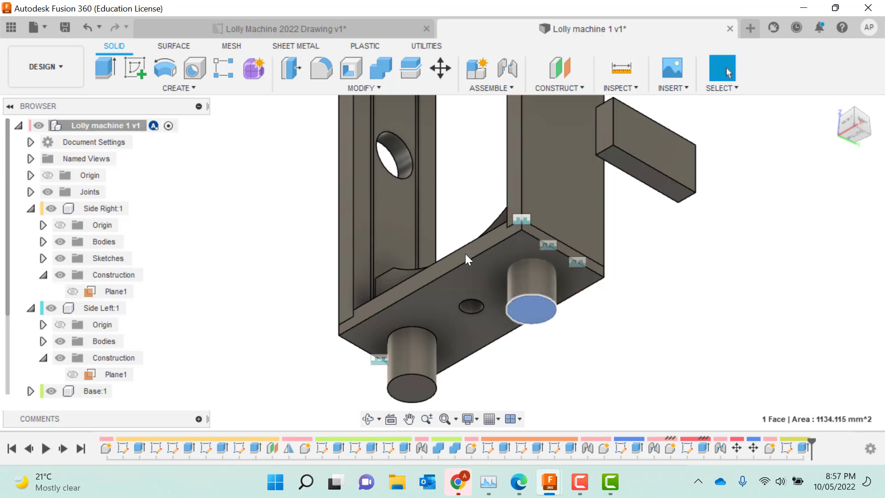
pyautogui.click(105, 68)
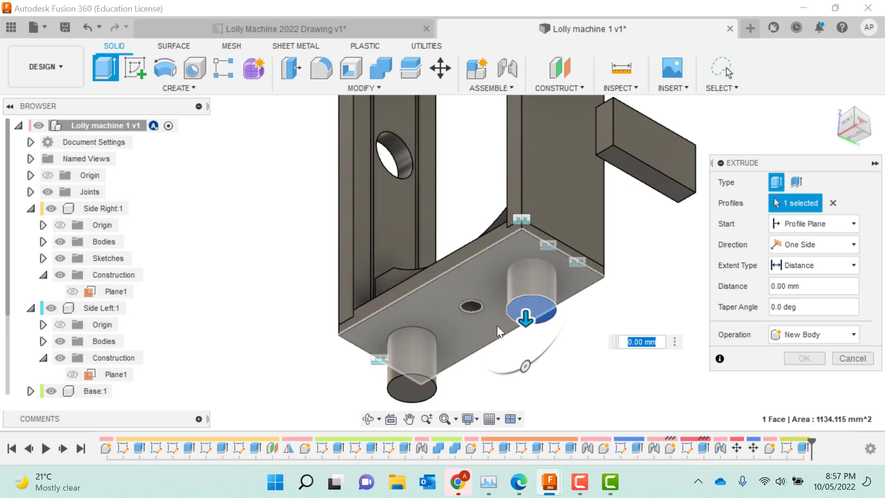
pyautogui.moveTo(521, 323); pyautogui.dragTo(536, 285)
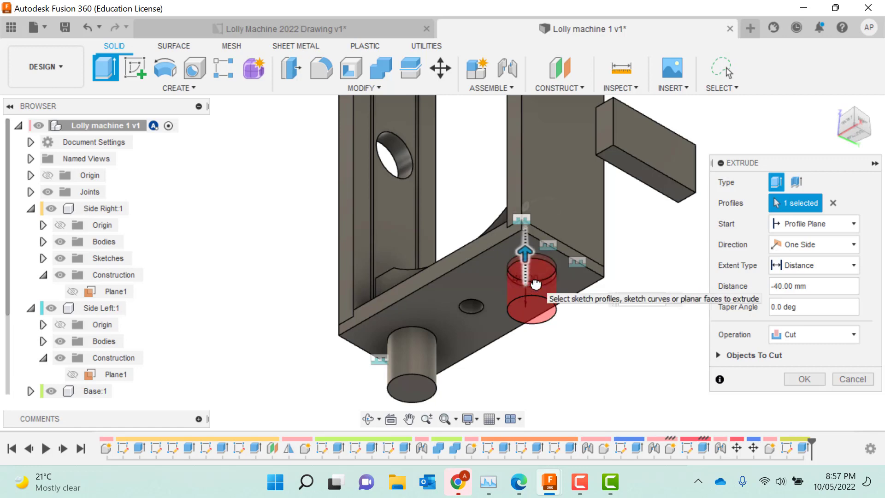
pyautogui.press('Return')
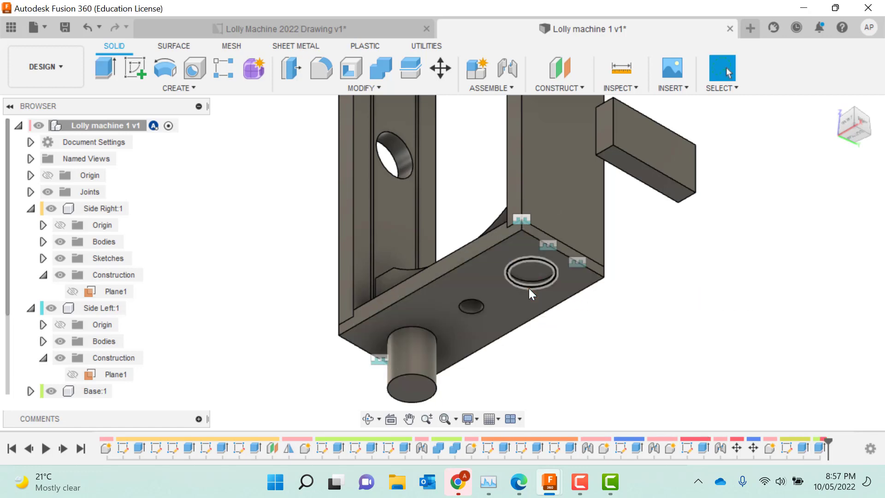
pyautogui.hotkey('ctrl', 'z')
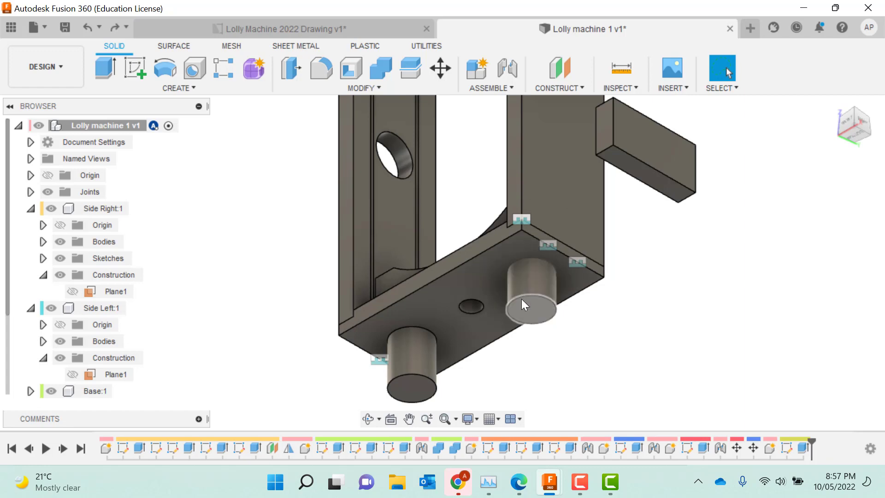
pyautogui.click(516, 297)
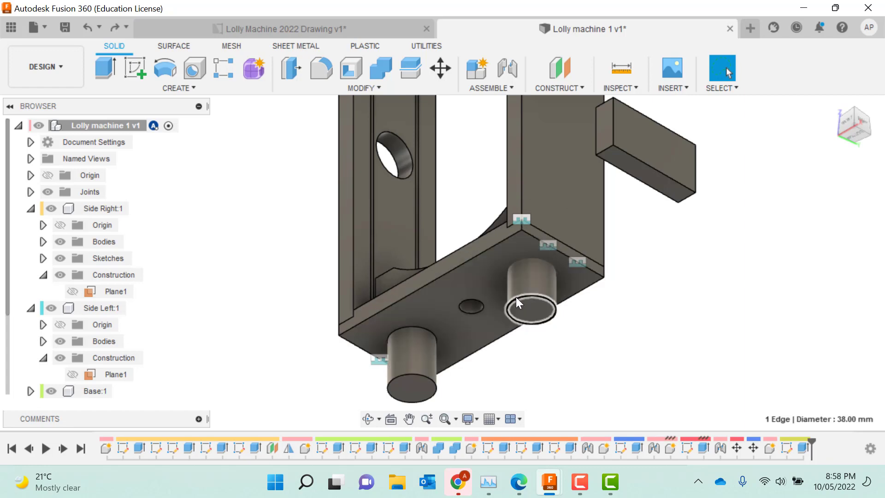
pyautogui.click(516, 284)
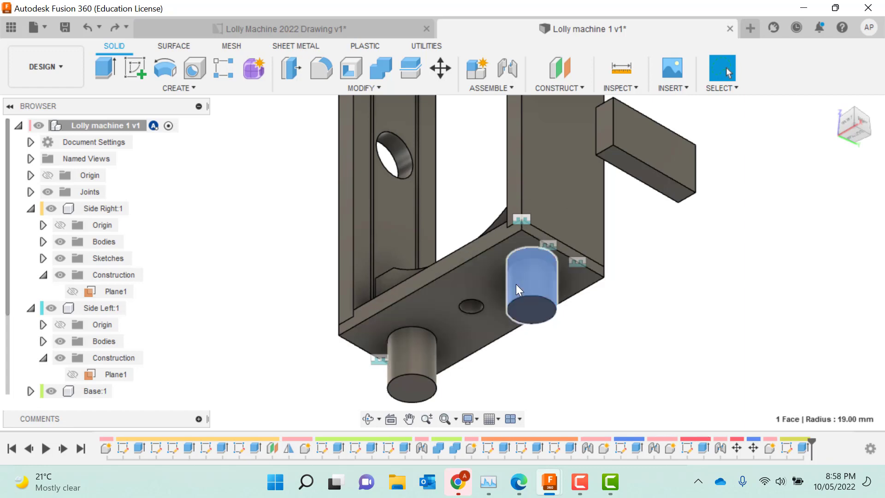
pyautogui.click(510, 304)
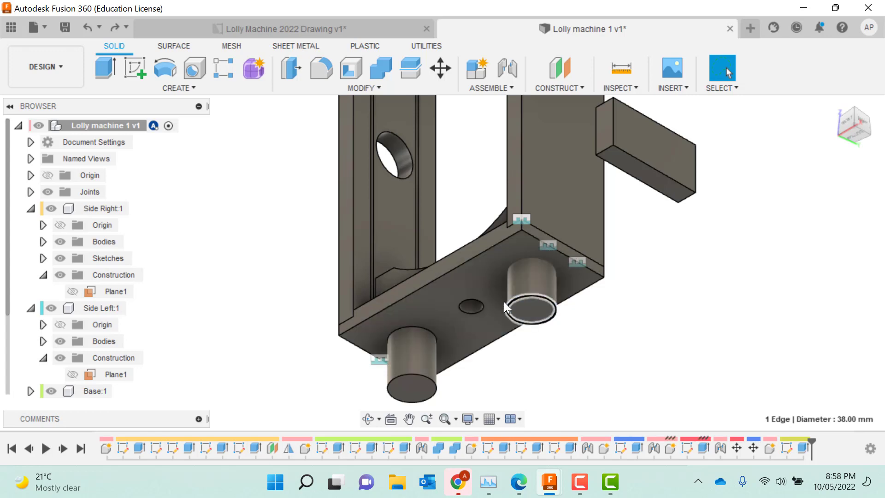
pyautogui.hotkey('ctrl', 'z')
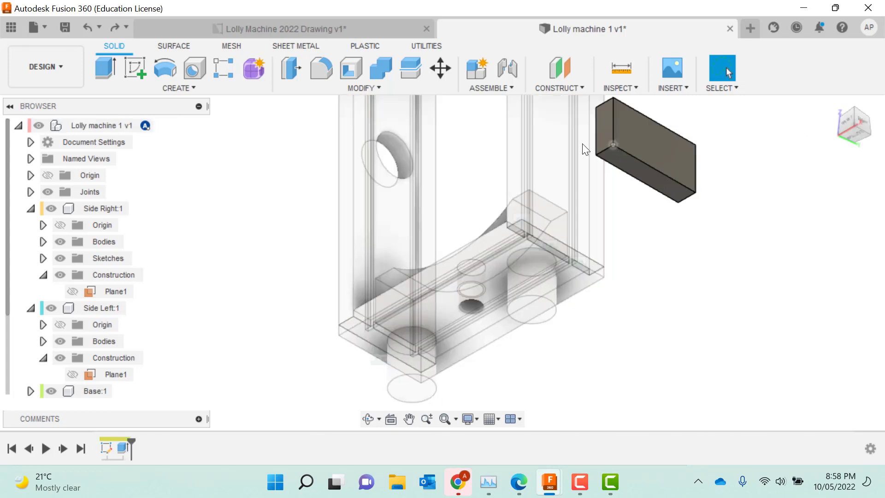
pyautogui.click(160, 126)
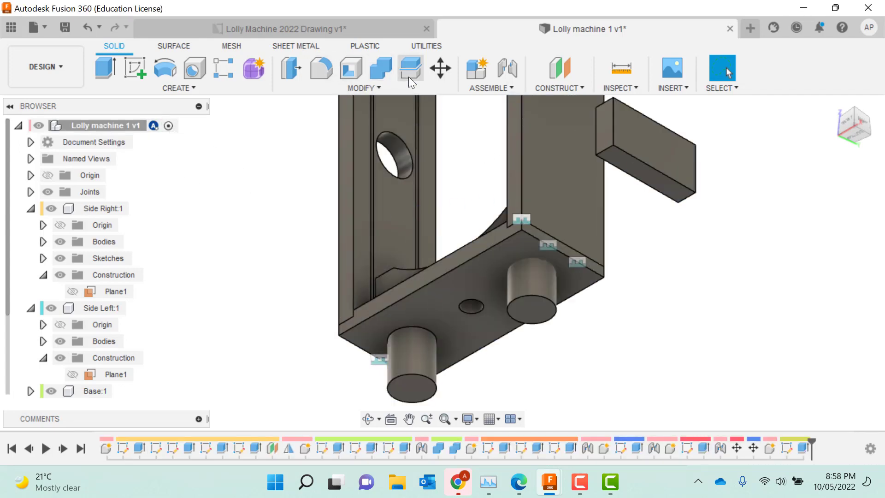
# Join the Stand block's corner to the base's underside corner with a joint, setting Offset X to -70 mm.
pyautogui.click(506, 73)
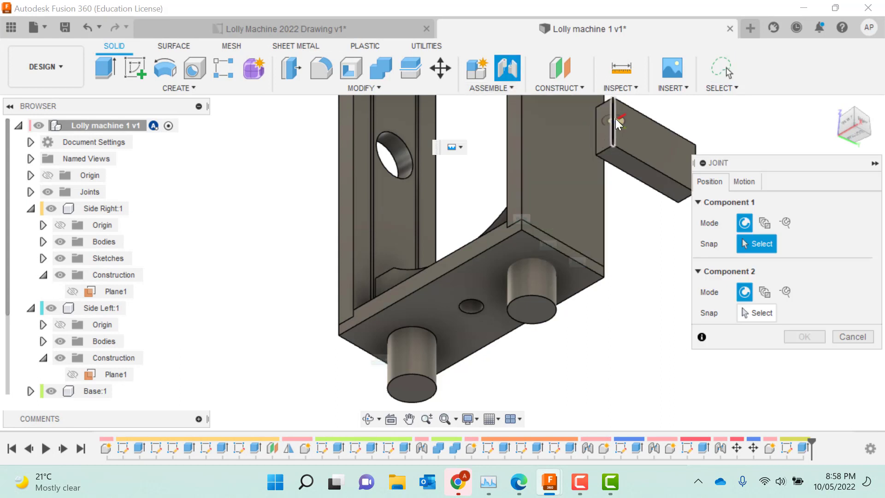
pyautogui.click(612, 98)
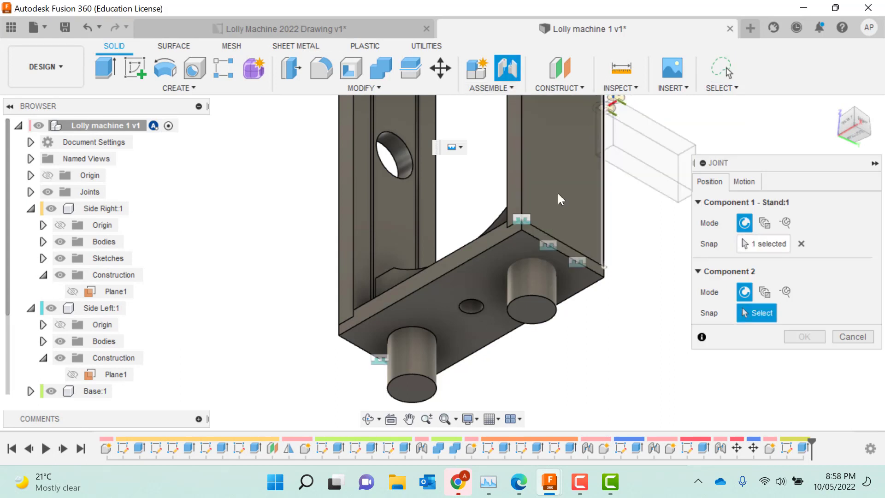
pyautogui.click(519, 230)
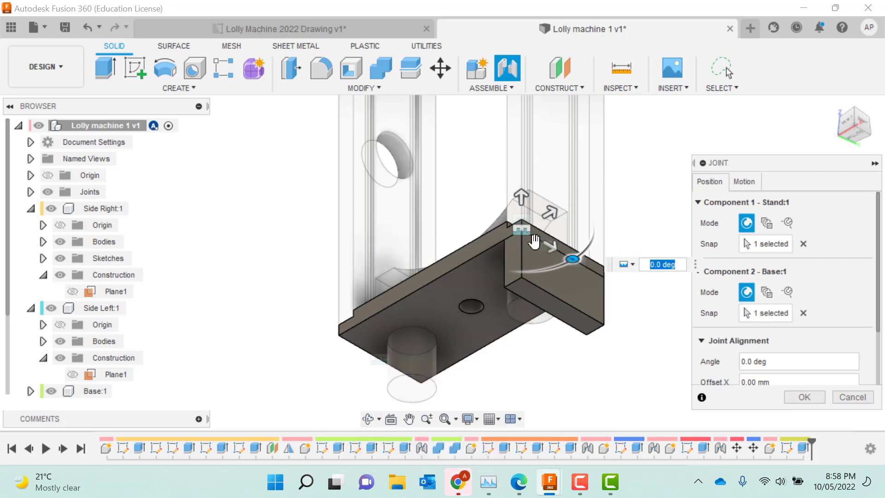
pyautogui.moveTo(556, 213); pyautogui.dragTo(488, 296)
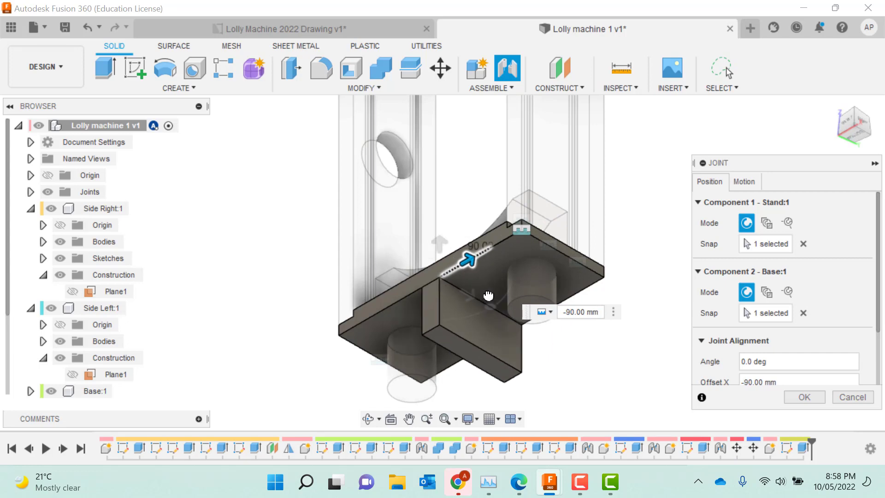
pyautogui.moveTo(492, 294); pyautogui.dragTo(500, 290)
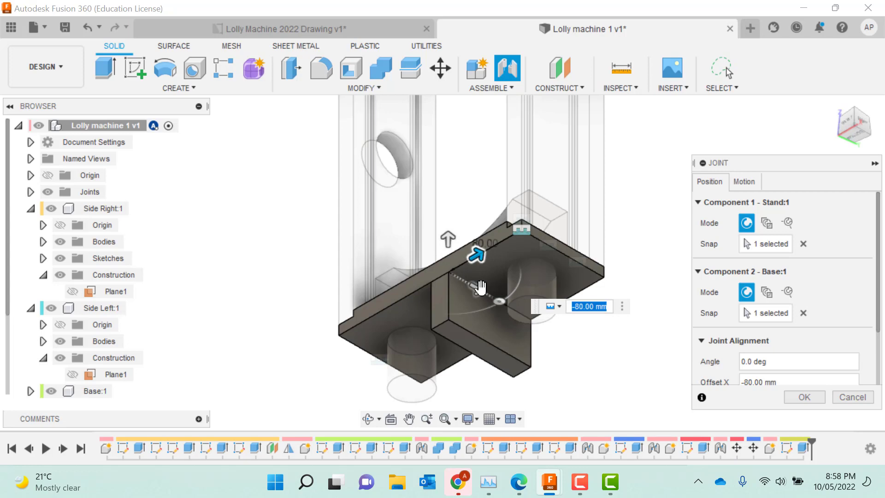
pyautogui.click(840, 141)
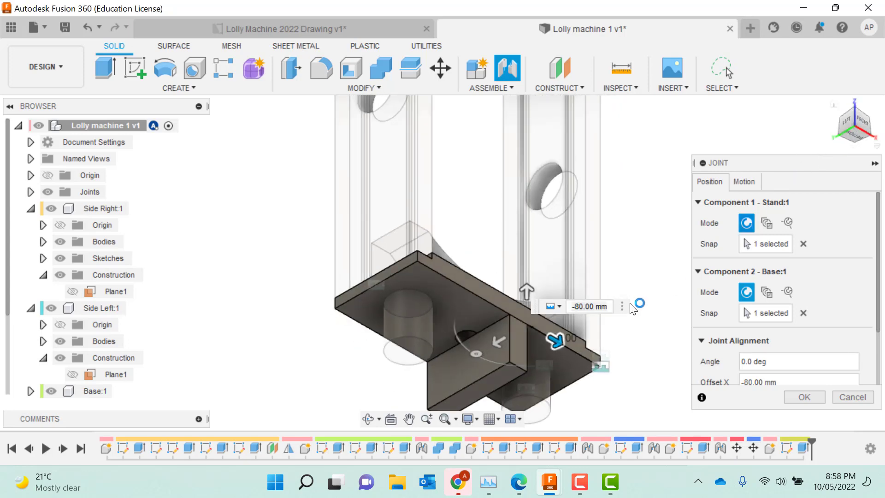
pyautogui.moveTo(559, 350)
pyautogui.mouseDown()
pyautogui.moveTo(560, 341)
pyautogui.moveTo(566, 347)
pyautogui.mouseUp()
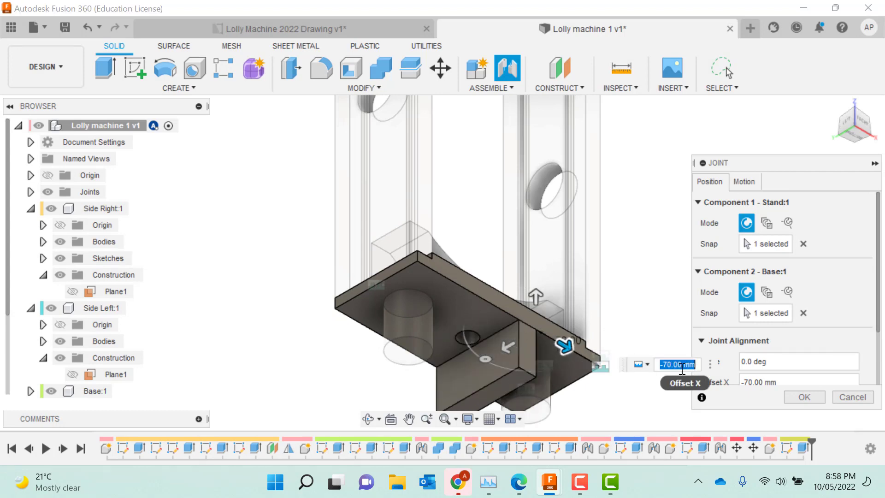
pyautogui.press('Return')
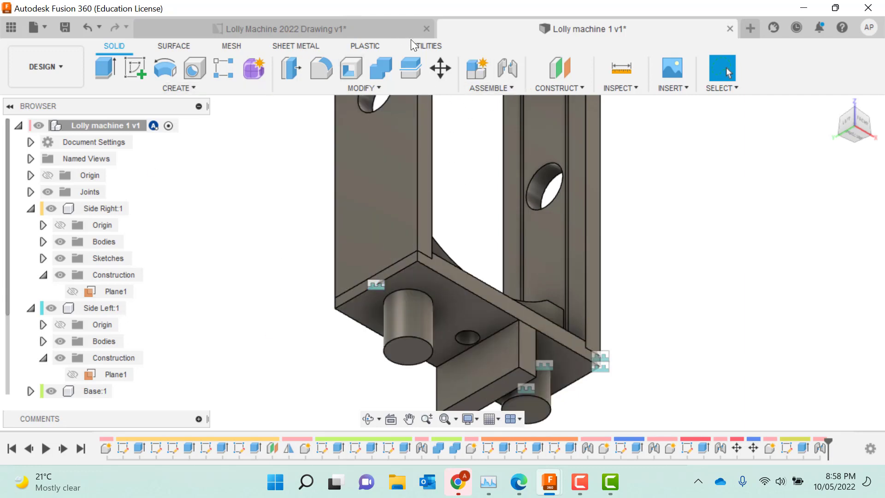
# Create a construction plane offset 8 mm from the Stand block's large side face facing the base's centre hole.
pyautogui.click(578, 88)
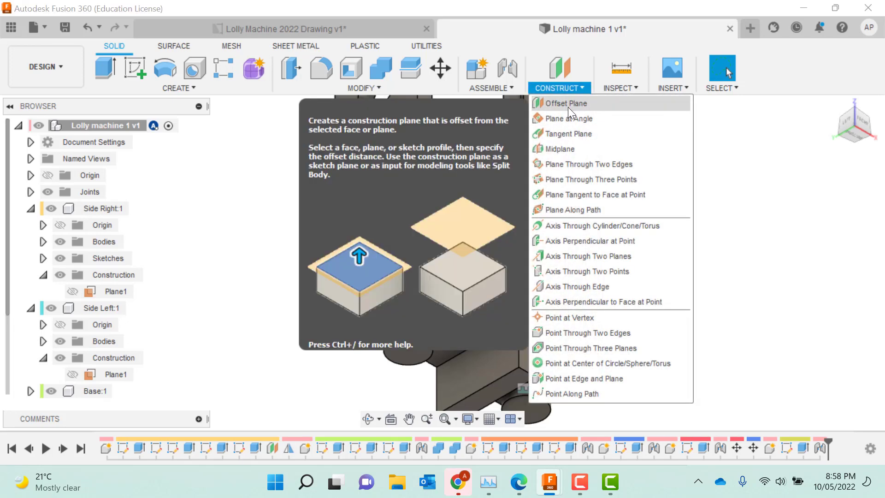
pyautogui.click(569, 105)
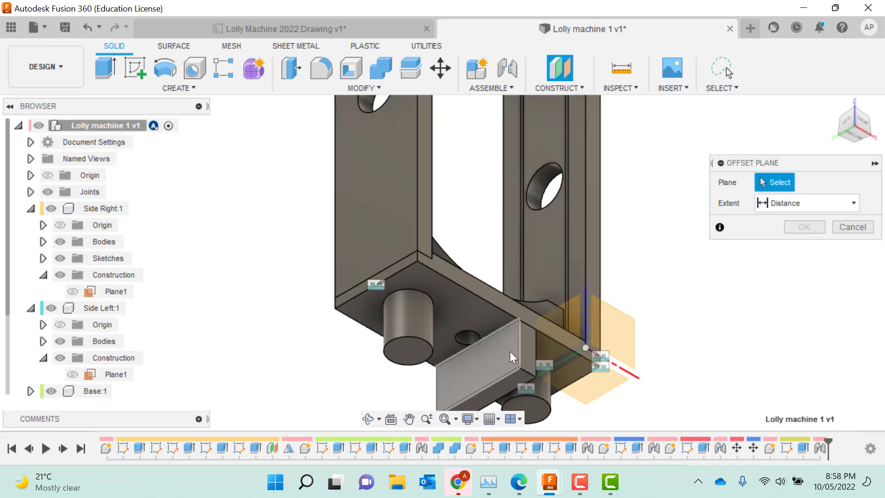
pyautogui.click(507, 345)
pyautogui.write('11')
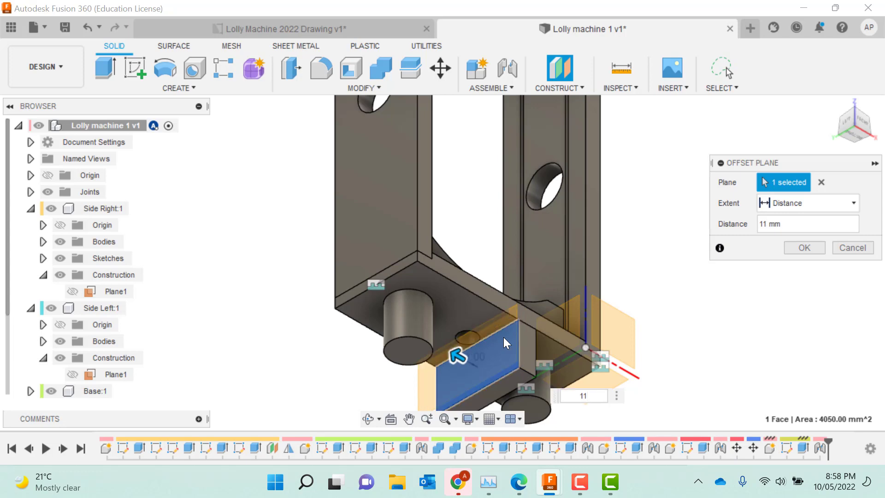
pyautogui.press('BackSpace')
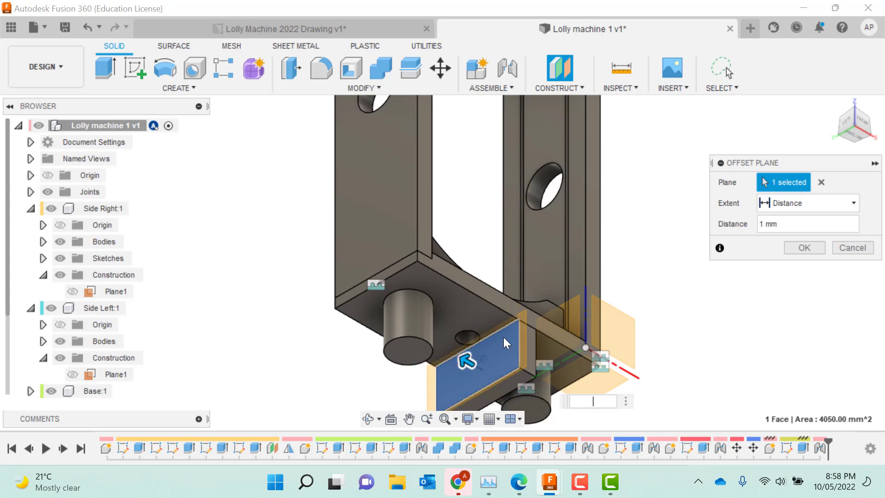
pyautogui.press('BackSpace')
pyautogui.write('8')
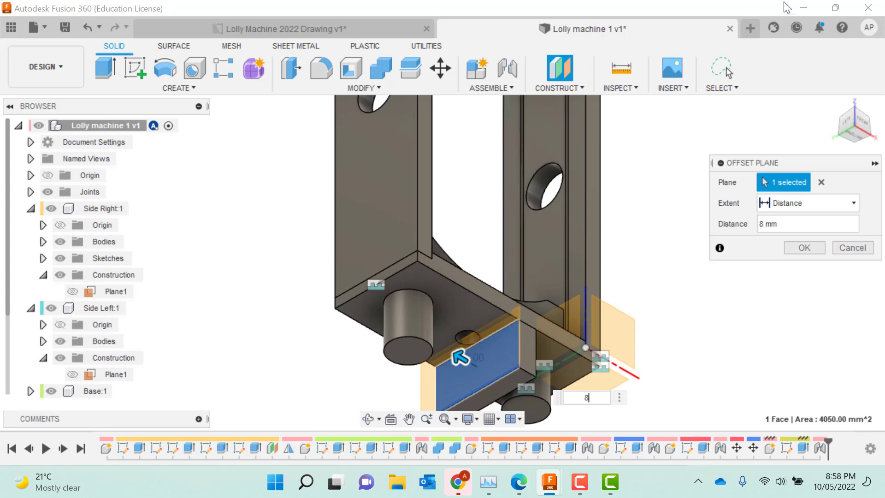
pyautogui.click(804, 247)
# Try to mirror the Stand component across the offset plane beside it.
pyautogui.click(198, 87)
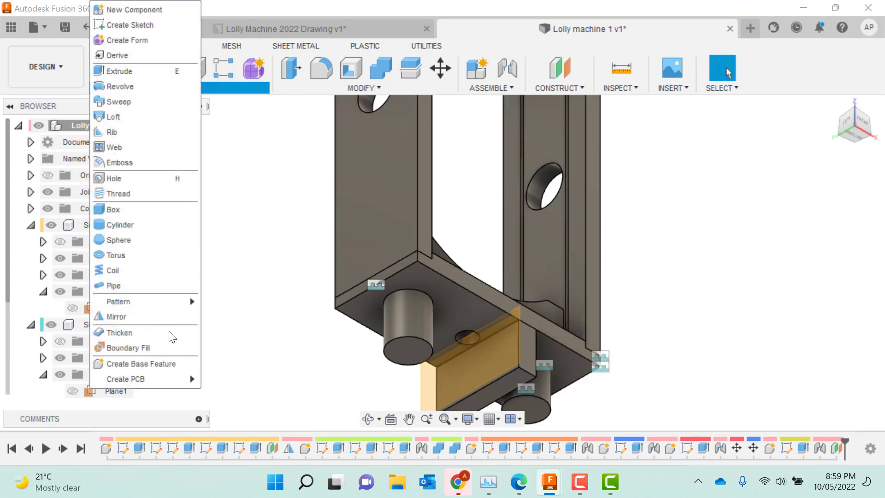
pyautogui.click(156, 318)
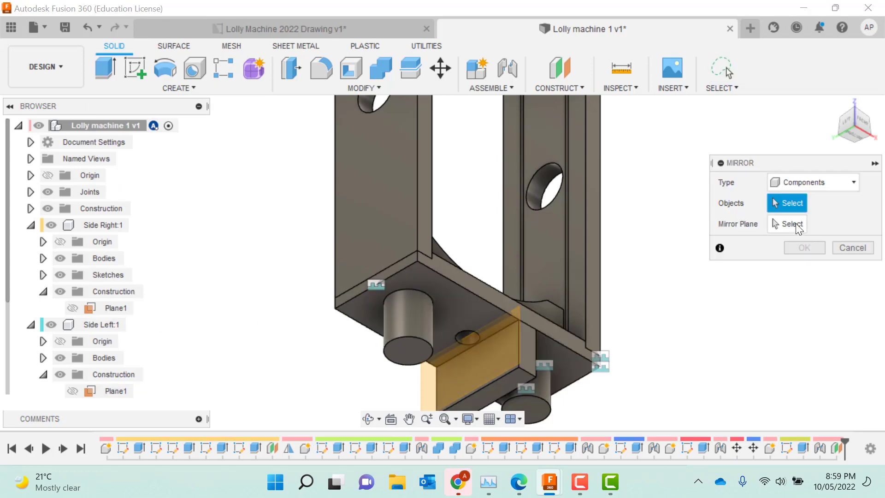
pyautogui.click(796, 182)
pyautogui.click(826, 245)
pyautogui.click(519, 379)
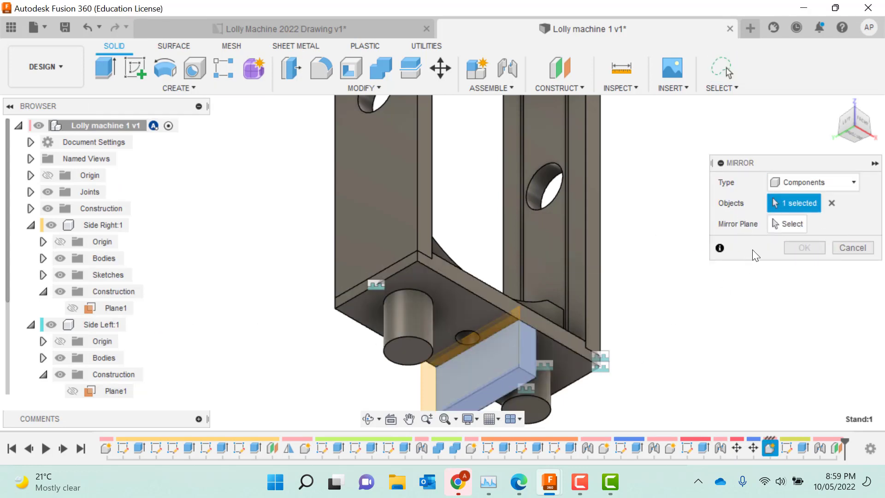
pyautogui.click(775, 222)
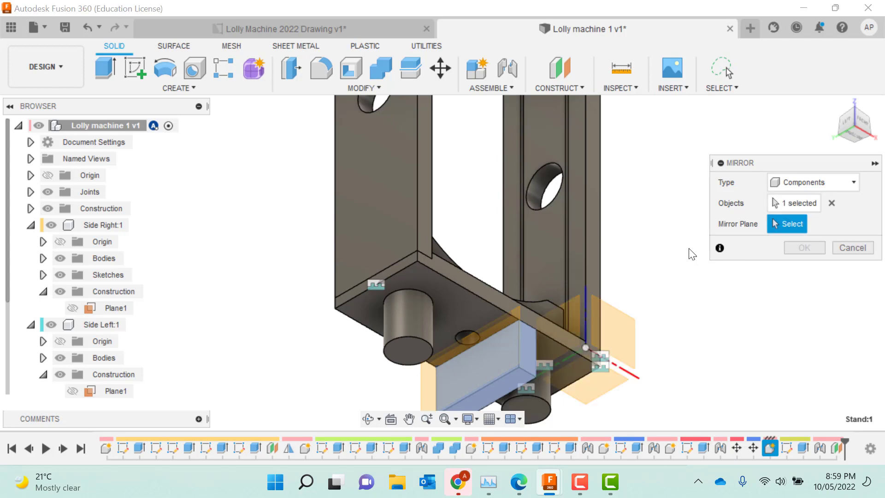
pyautogui.click(497, 323)
pyautogui.press('Return')
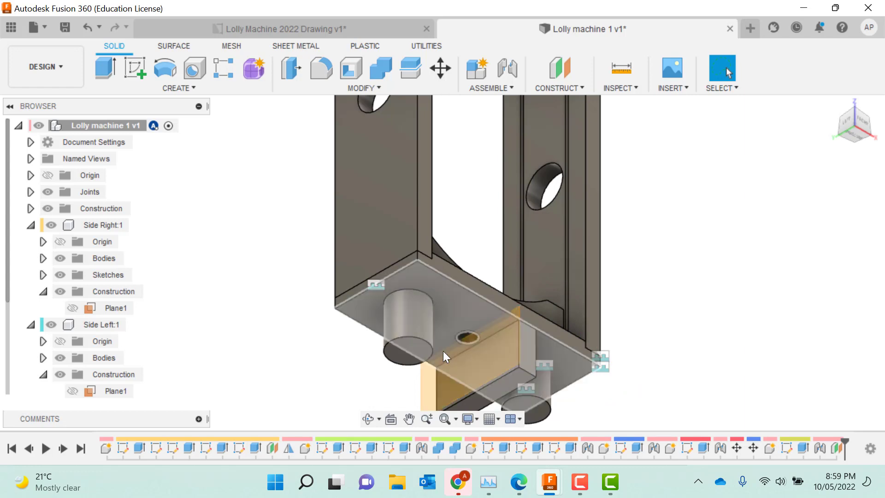
# Mirror the Stand component across the 8 mm offset plane to make a second block beneath the base.
pyautogui.click(189, 92)
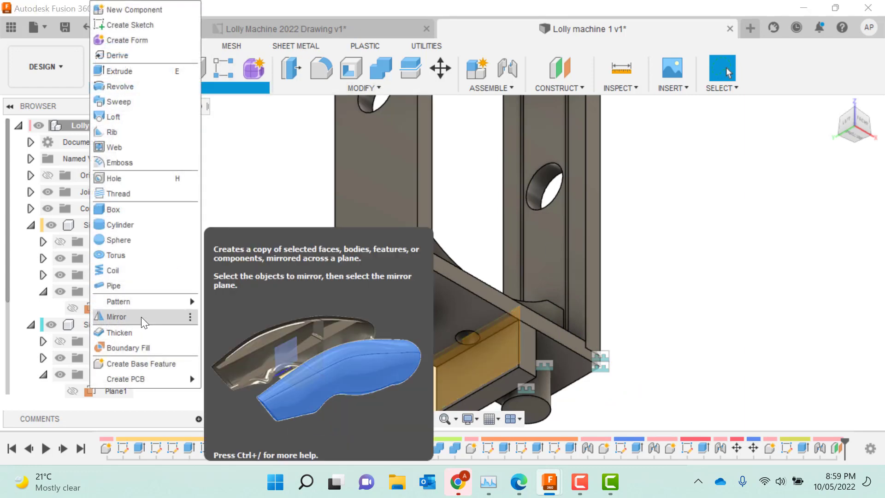
pyautogui.click(141, 317)
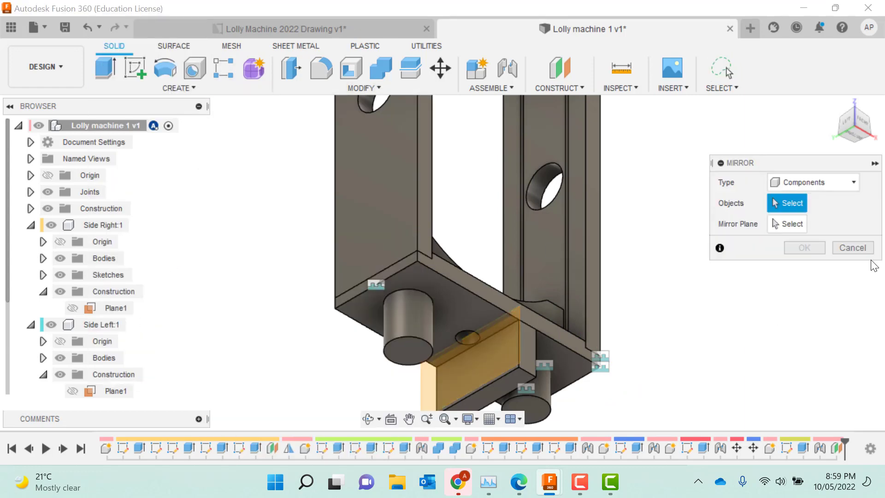
pyautogui.click(526, 369)
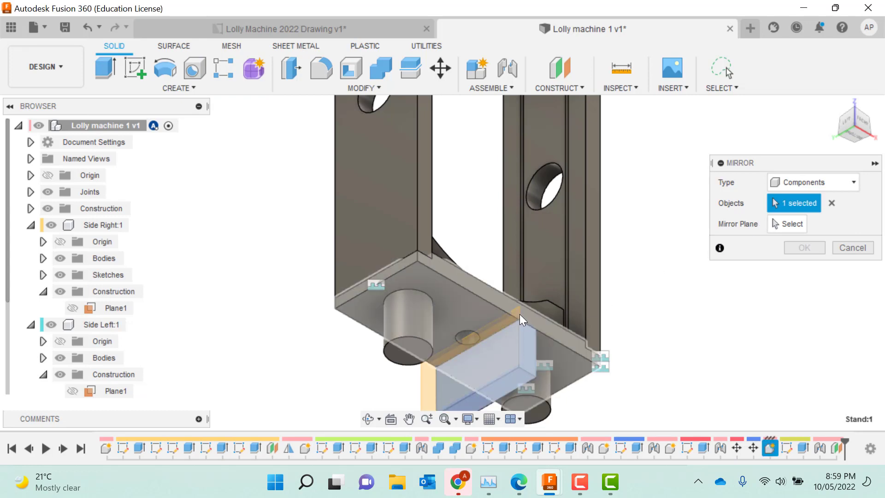
pyautogui.click(784, 223)
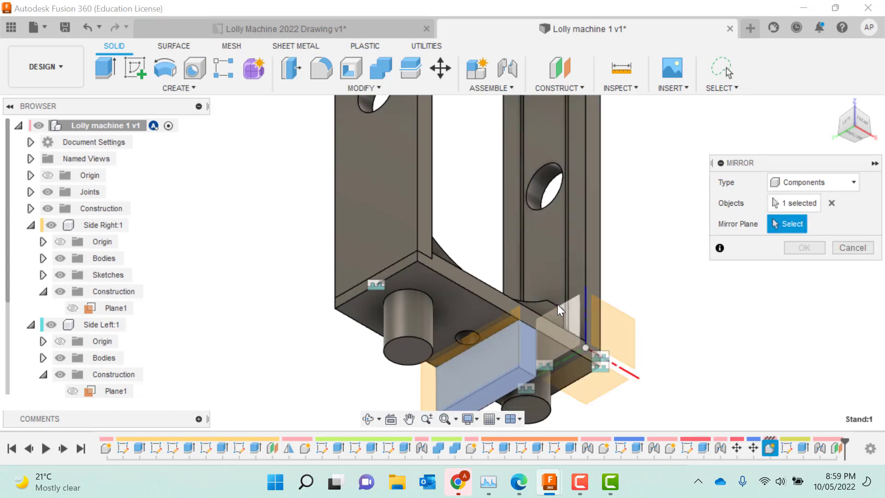
pyautogui.click(431, 372)
pyautogui.click(796, 249)
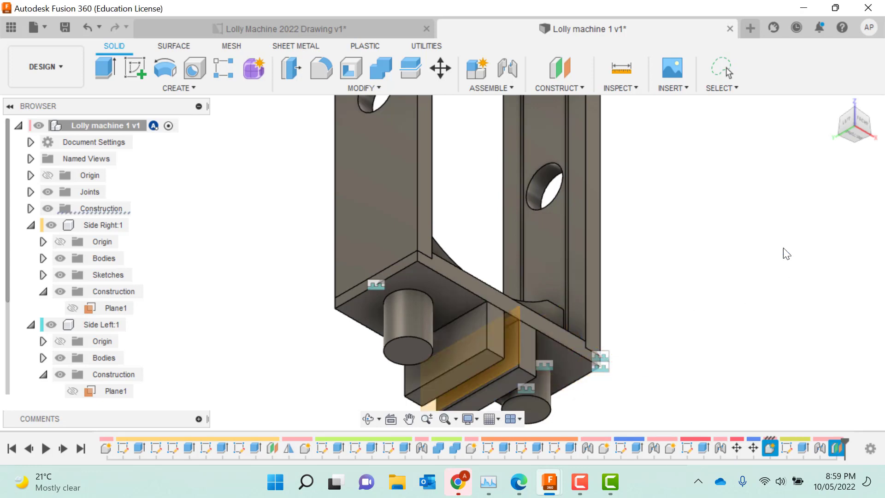
# Move the Stand block nearest the base's centre hole 5 mm away from the mirror plane.
pyautogui.click(855, 135)
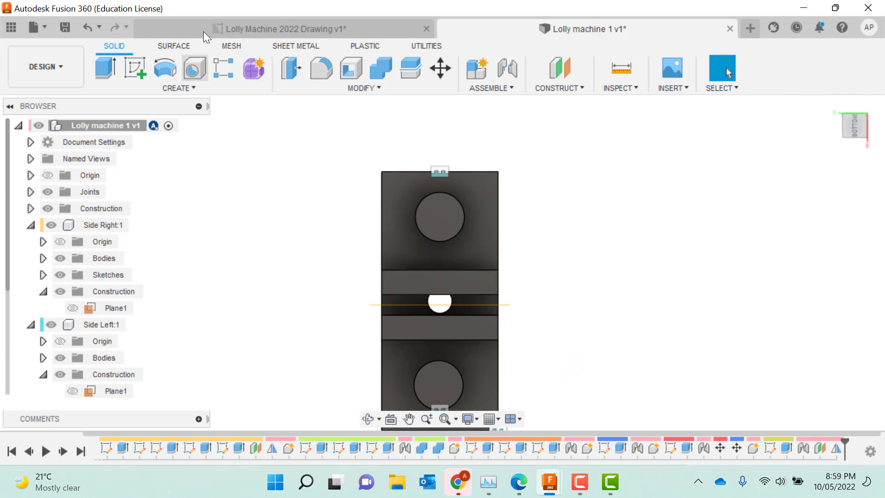
pyautogui.click(440, 67)
pyautogui.click(477, 282)
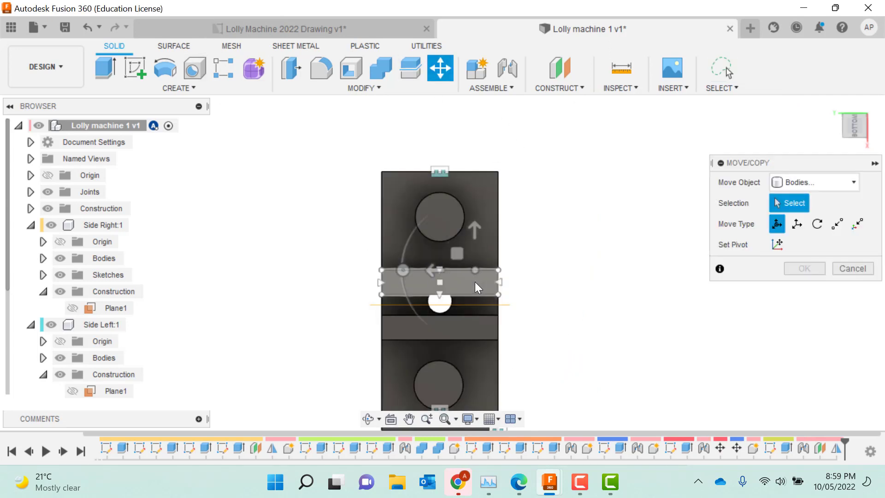
pyautogui.write('10')
pyautogui.press('Return')
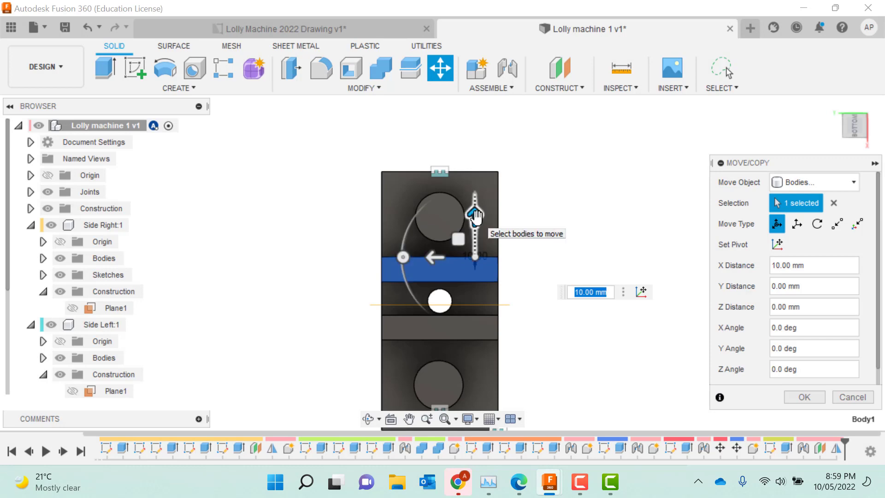
pyautogui.write('5')
pyautogui.press('Return')
pyautogui.press('Return')
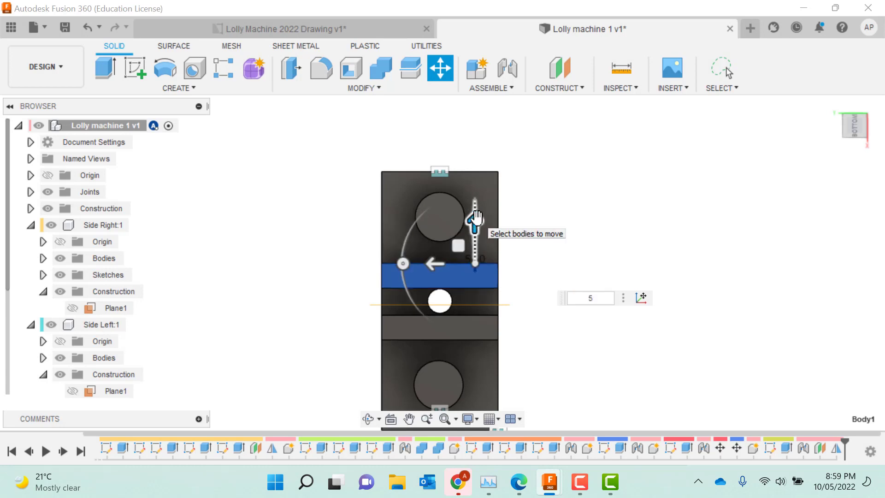
pyautogui.click(836, 105)
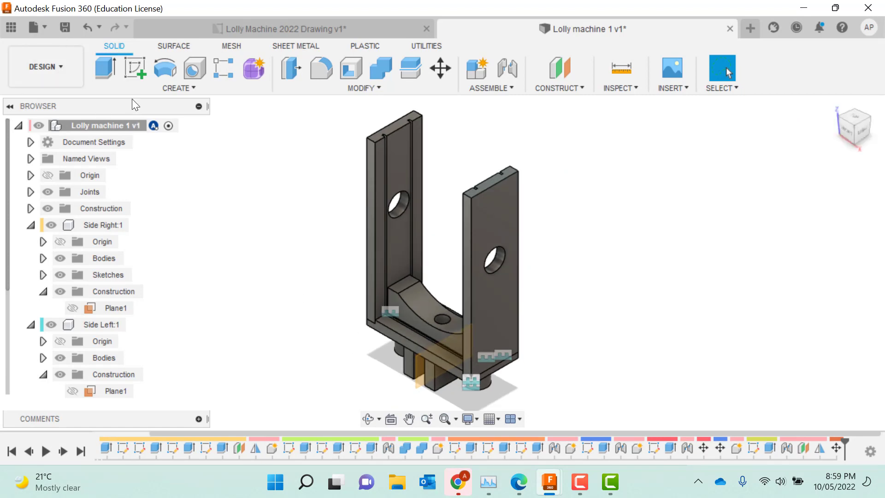
# Create and activate a new standard component named Ramp in the top-level assembly.
pyautogui.click(192, 87)
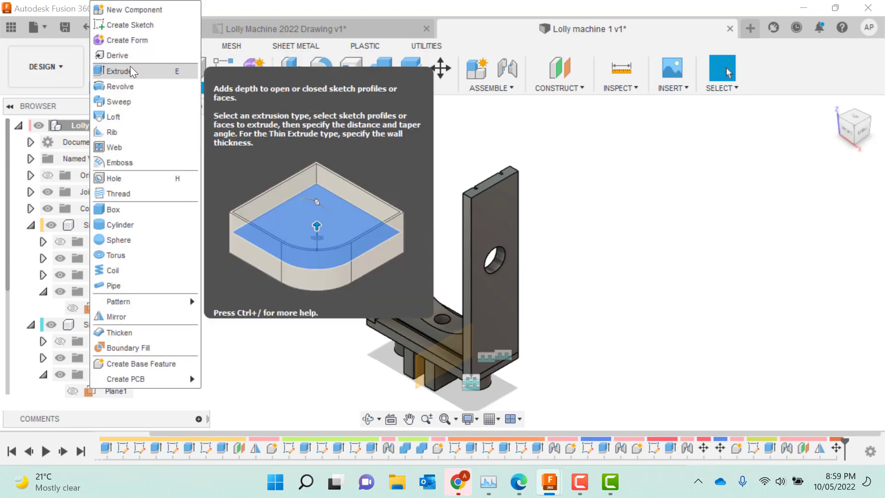
pyautogui.click(125, 10)
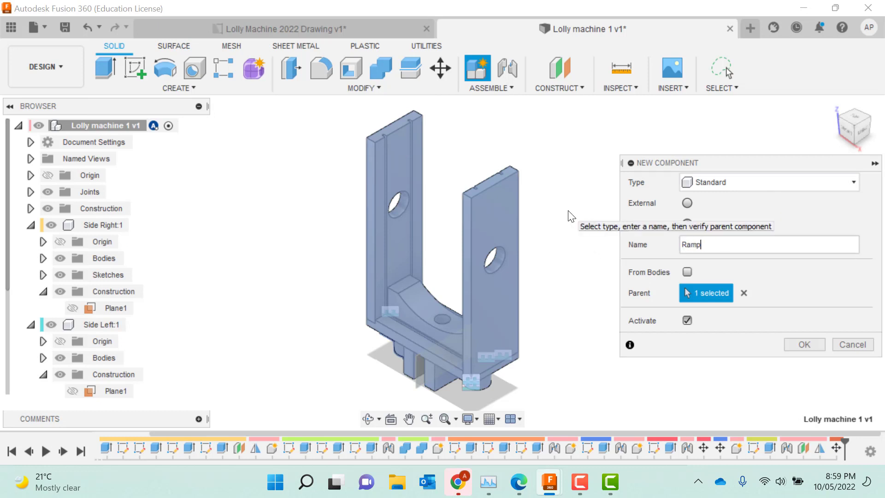
pyautogui.press('Return')
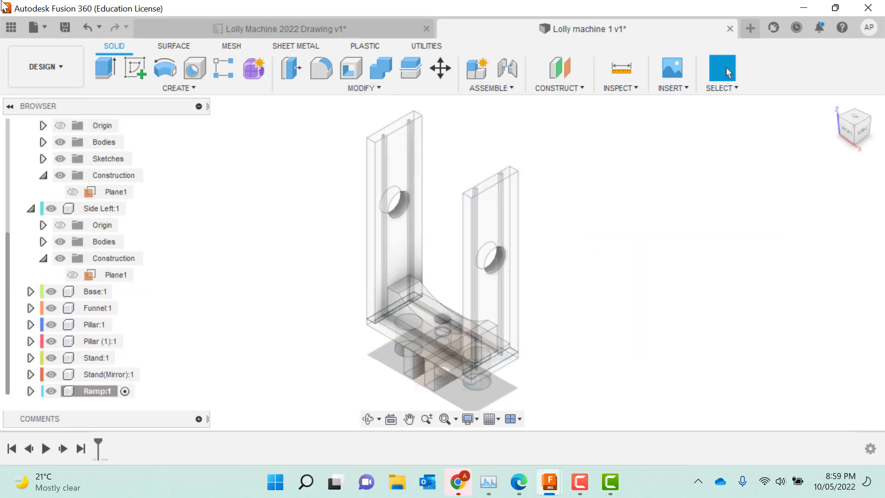
# Sketch a rectangle about 53 mm high on the vertical YZ plane, clear of the side panel, and dimension its height.
pyautogui.click(133, 69)
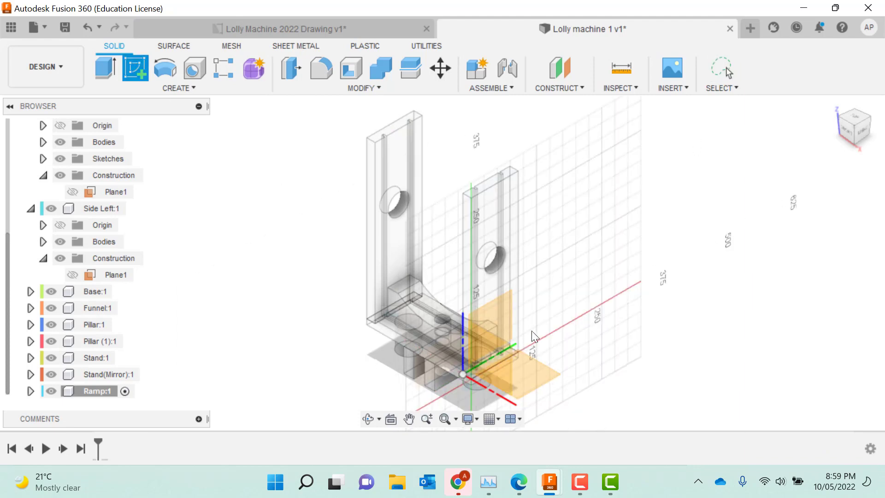
pyautogui.click(505, 313)
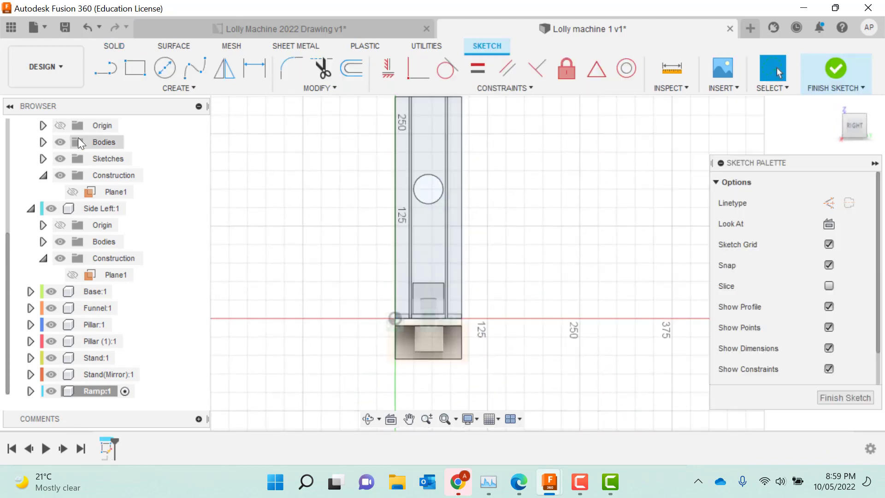
pyautogui.click(132, 72)
pyautogui.click(516, 242)
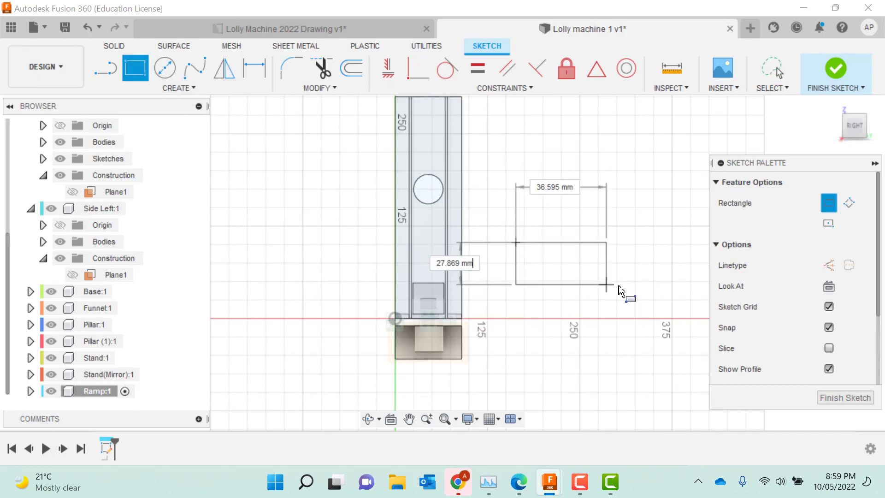
pyautogui.click(618, 281)
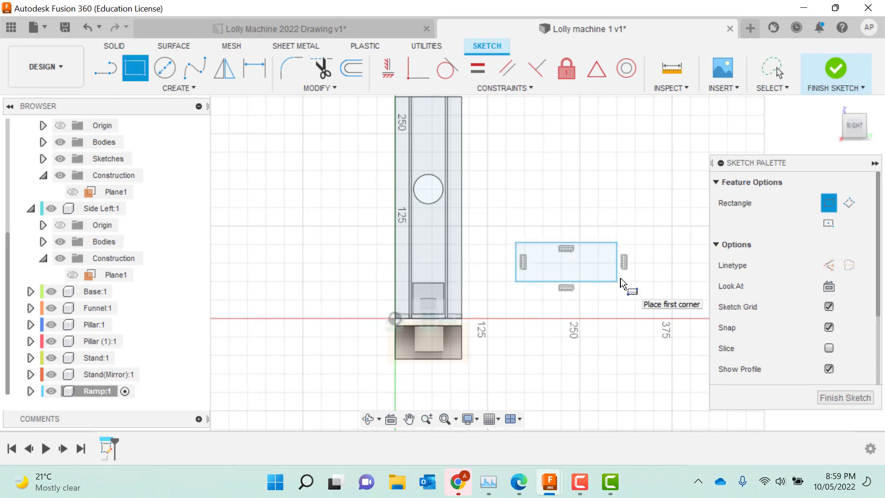
pyautogui.press('d')
pyautogui.click(620, 265)
pyautogui.click(629, 259)
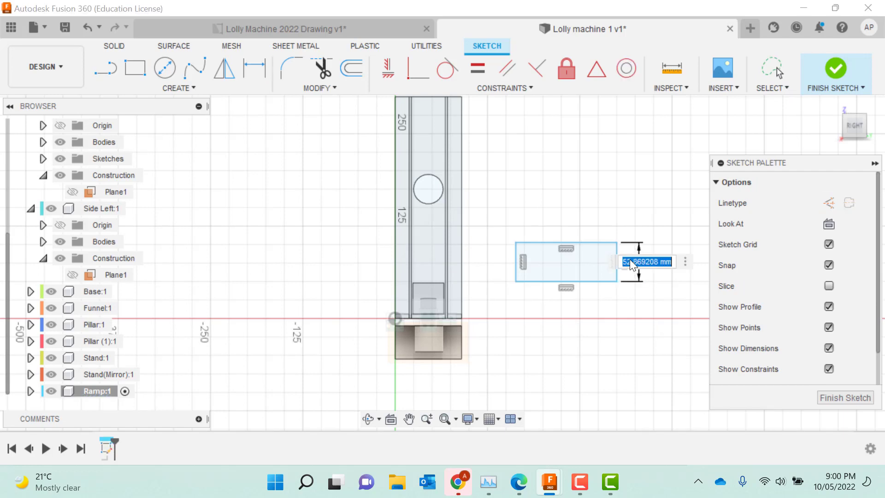
pyautogui.write('454')
pyautogui.press('Return')
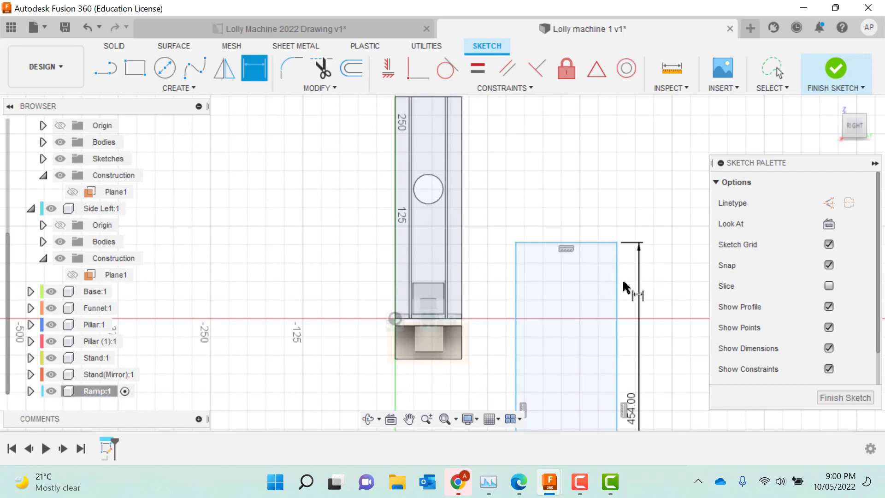
pyautogui.press('Escape')
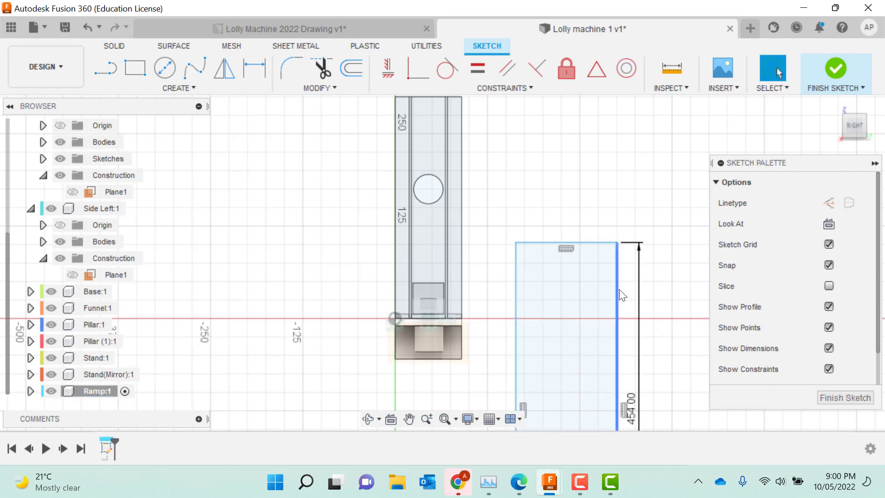
pyautogui.hotkey('ctrl', 'z')
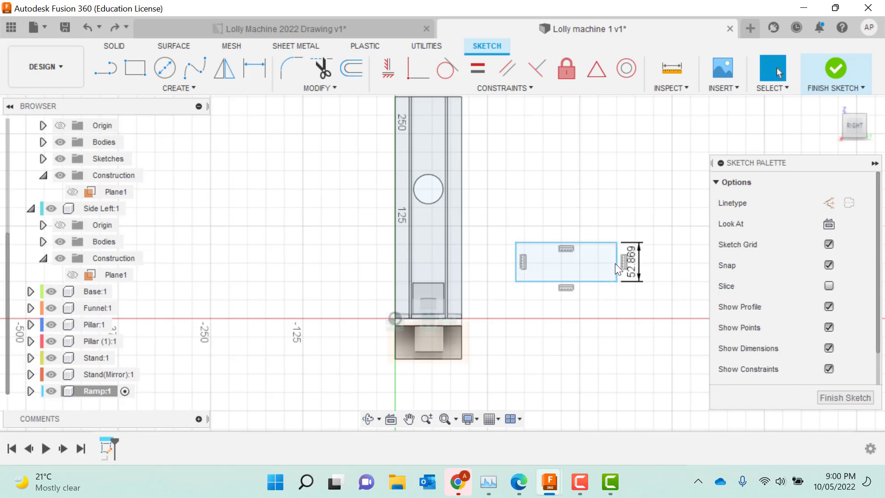
# Set the Ramp rectangle's height dimension to 45 mm.
pyautogui.doubleClick(629, 267)
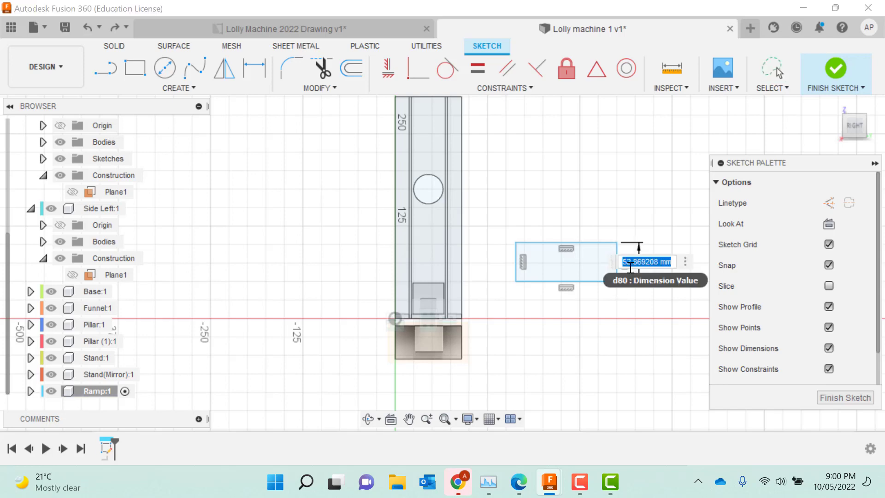
pyautogui.write('45')
pyautogui.press('Return')
pyautogui.press('Escape')
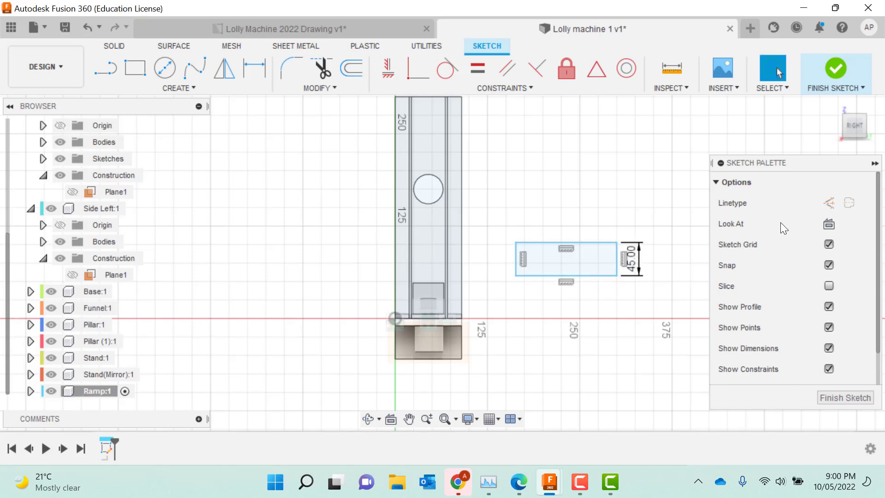
# Dimension the Ramp rectangle's width as 90 mm and finish the sketch.
pyautogui.press('d')
pyautogui.click(563, 243)
pyautogui.click(569, 218)
pyautogui.write('9')
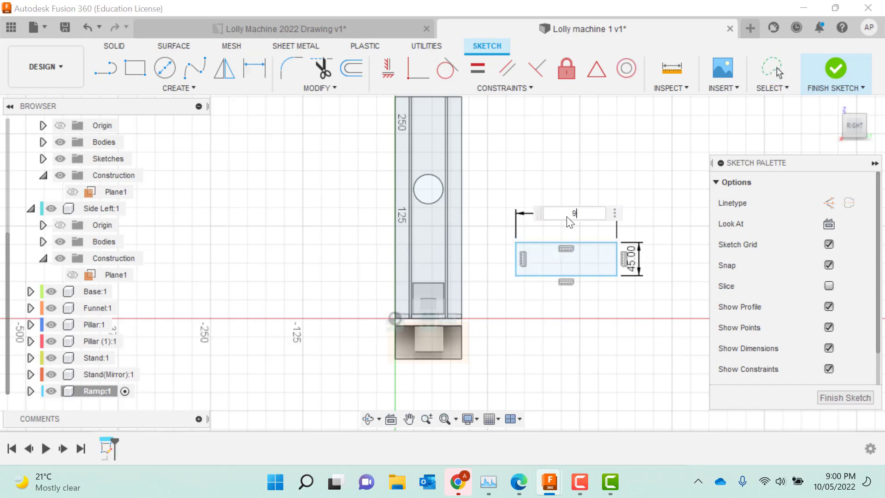
pyautogui.write('0')
pyautogui.press('Return')
pyautogui.click(836, 68)
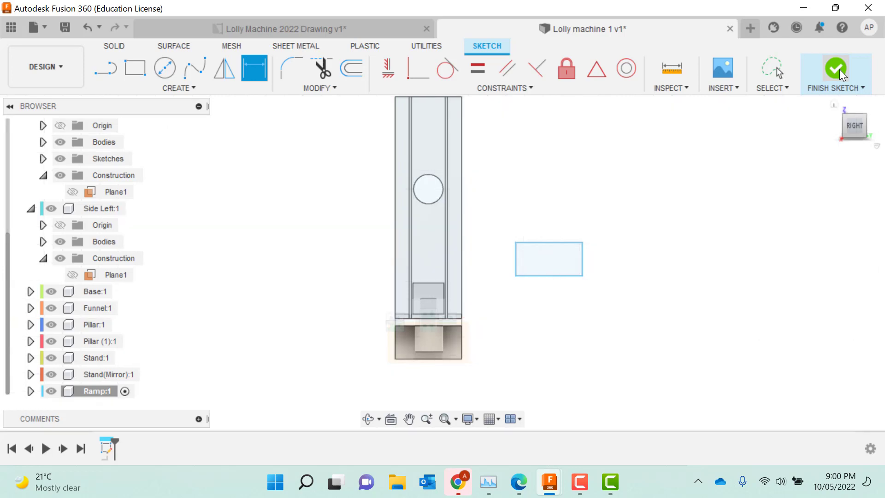
# Extrude the 90 x 45 mm rectangle 19 mm as a new body.
pyautogui.click(106, 68)
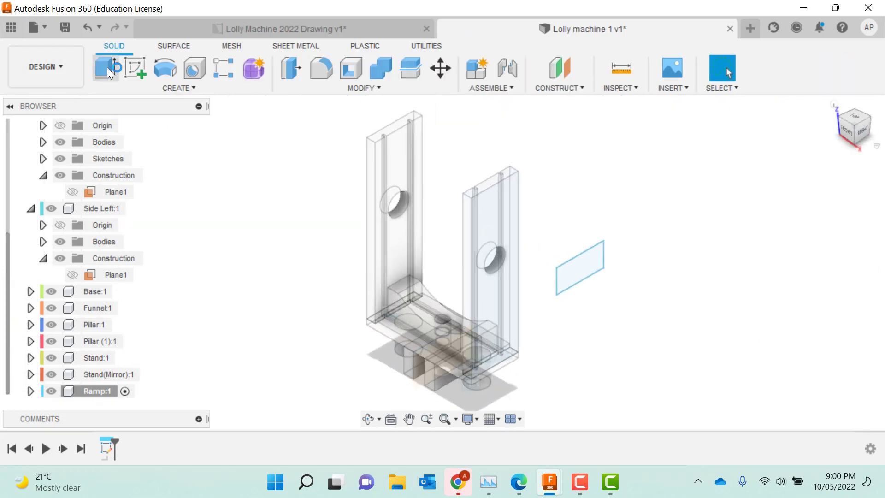
pyautogui.click(570, 282)
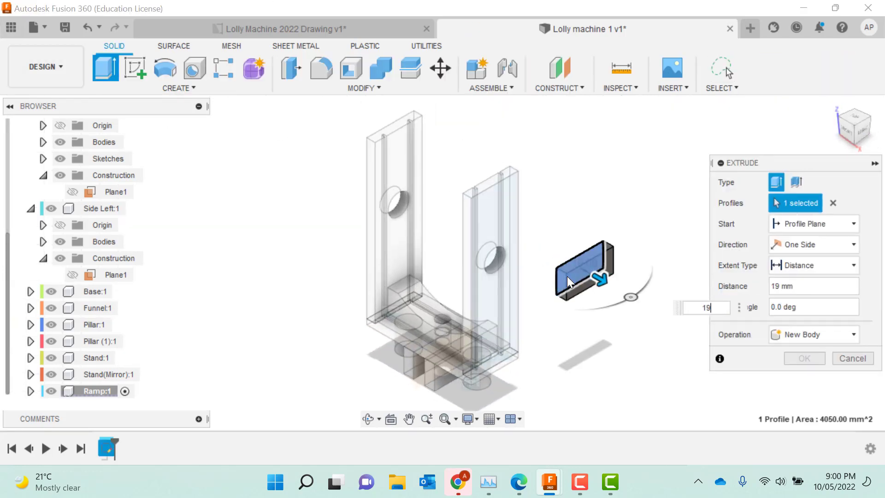
pyautogui.press('Return')
# Sketch a sloping line on the Ramp block's large face from the upper corner farthest from the side panel to just above the opposite lower corner.
pyautogui.click(135, 68)
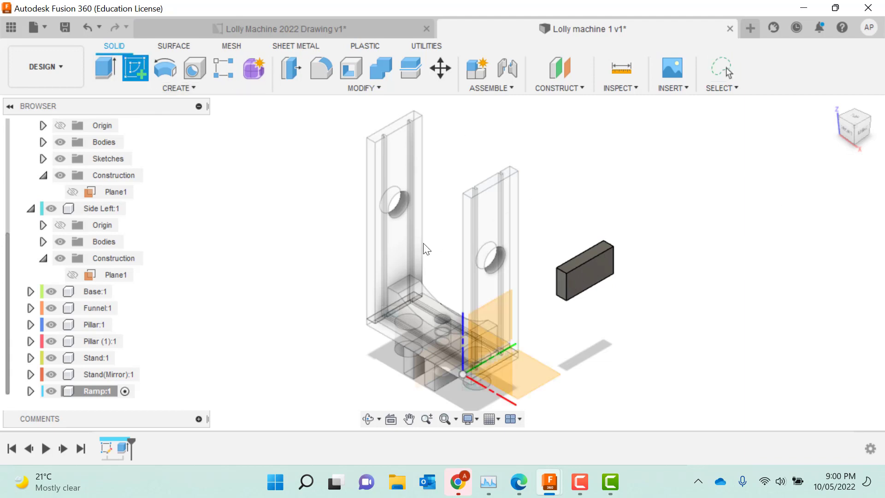
pyautogui.click(597, 273)
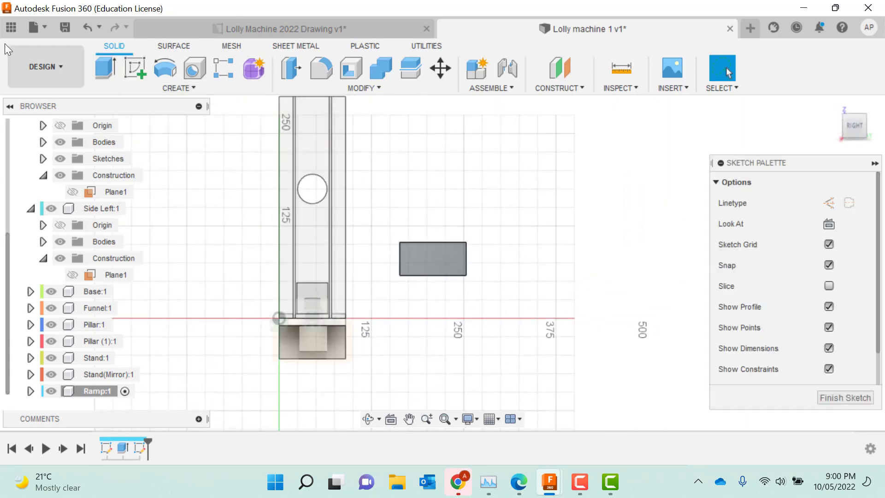
pyautogui.click(107, 76)
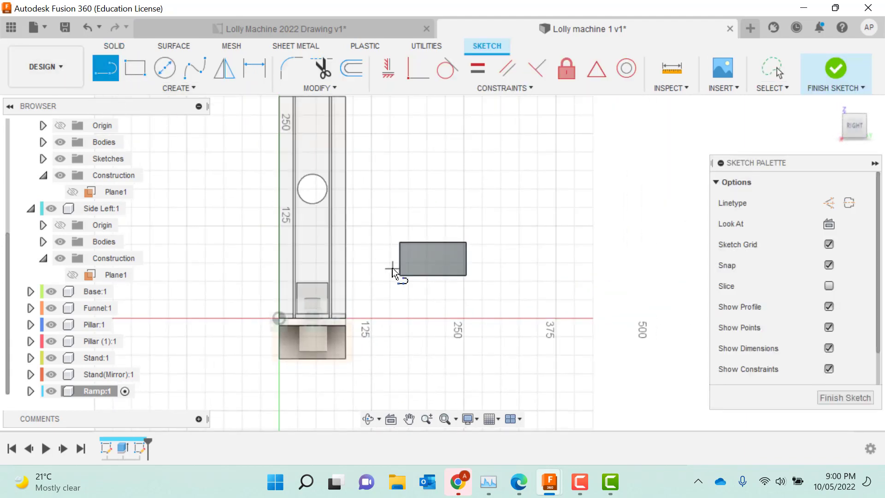
pyautogui.click(467, 242)
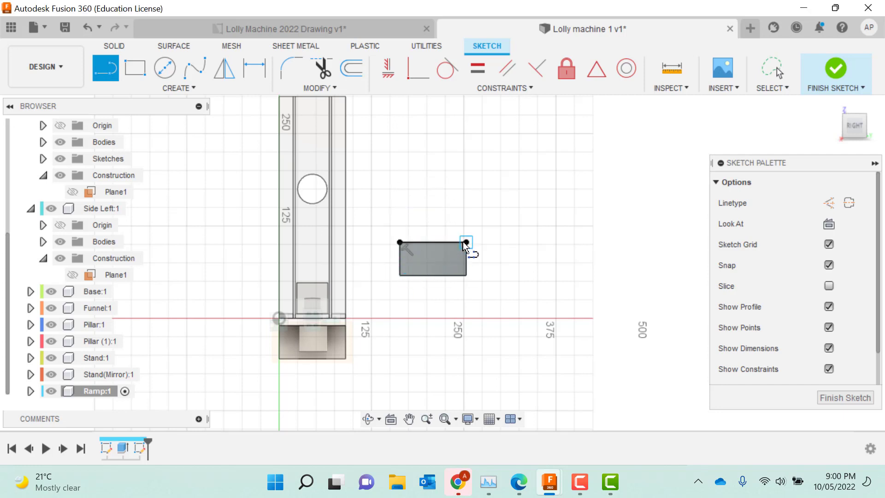
pyautogui.click(399, 268)
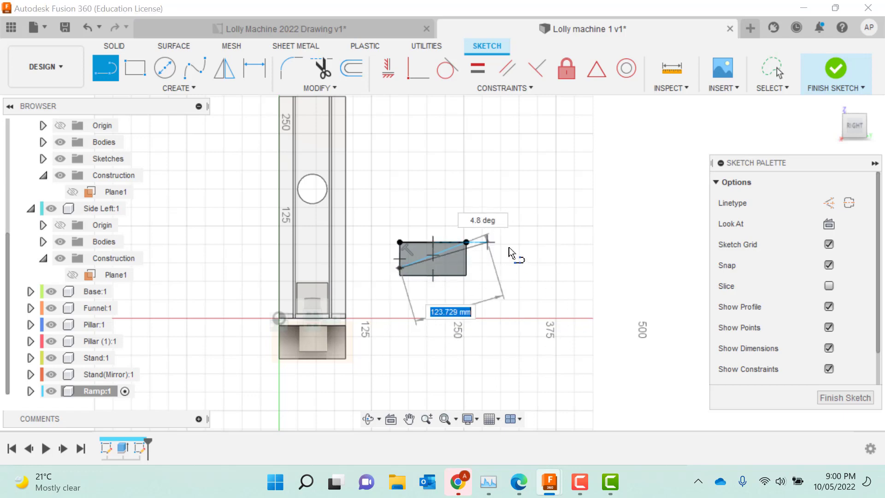
pyautogui.press('Return')
pyautogui.press('Escape')
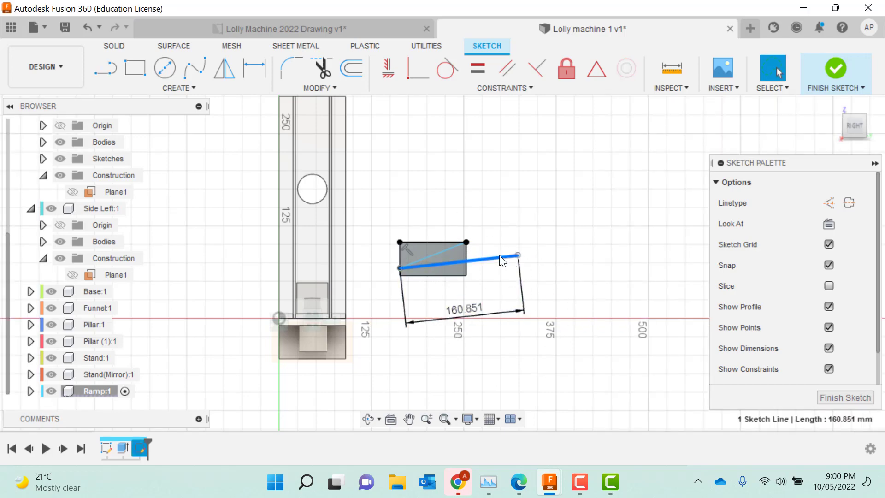
pyautogui.press('Delete')
pyautogui.click(810, 87)
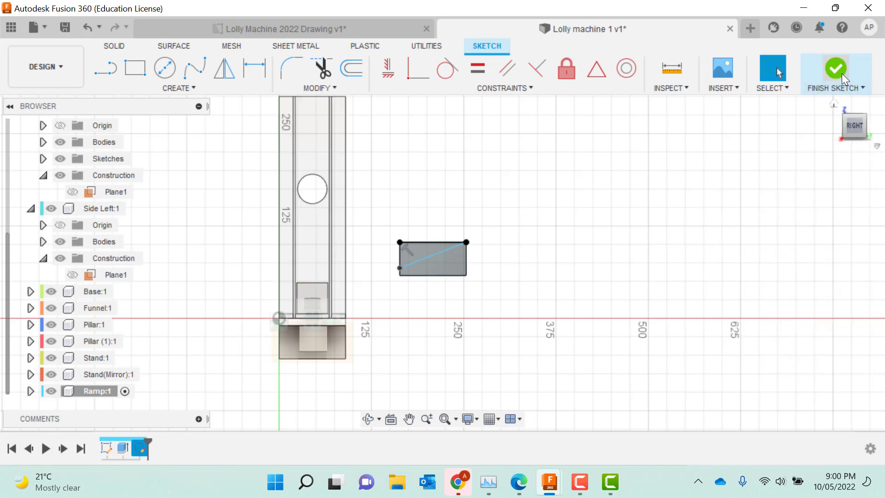
# Extrude the triangular profile above the sloping line by -19 mm to cut the Ramp block into a wedge.
pyautogui.click(106, 67)
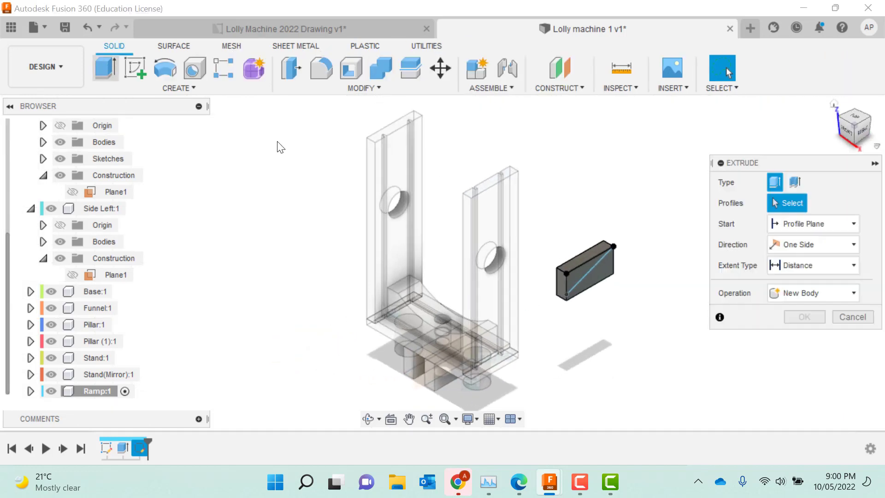
pyautogui.click(577, 273)
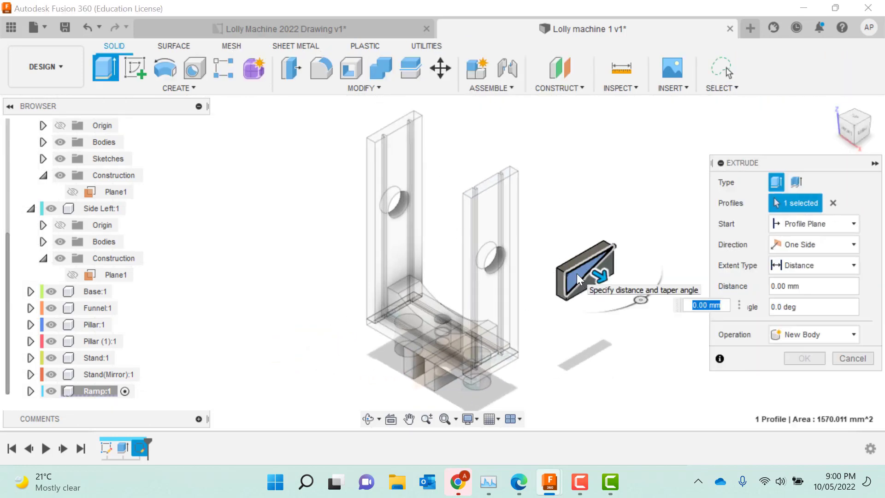
pyautogui.write('-19')
pyautogui.press('Return')
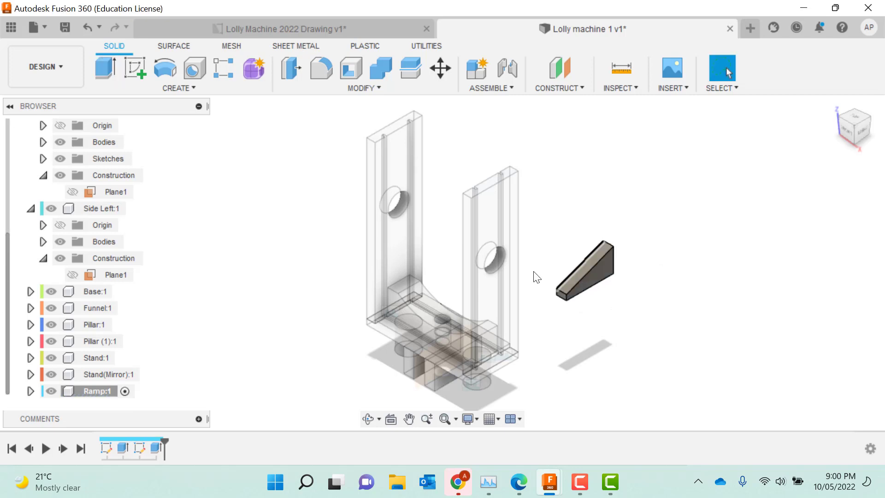
# Return to the whole assembly by activating the top-level Lolly machine 1 component.
pyautogui.click(872, 130)
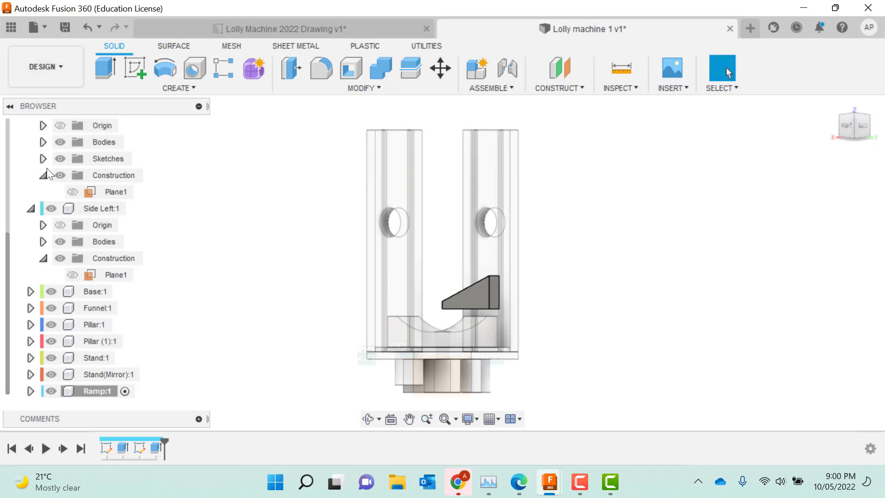
pyautogui.scroll(3, 48, 174)
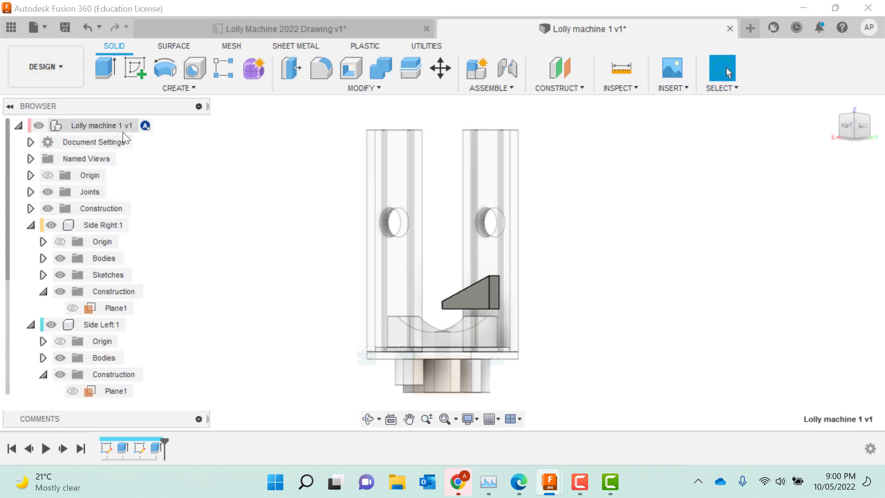
pyautogui.click(157, 125)
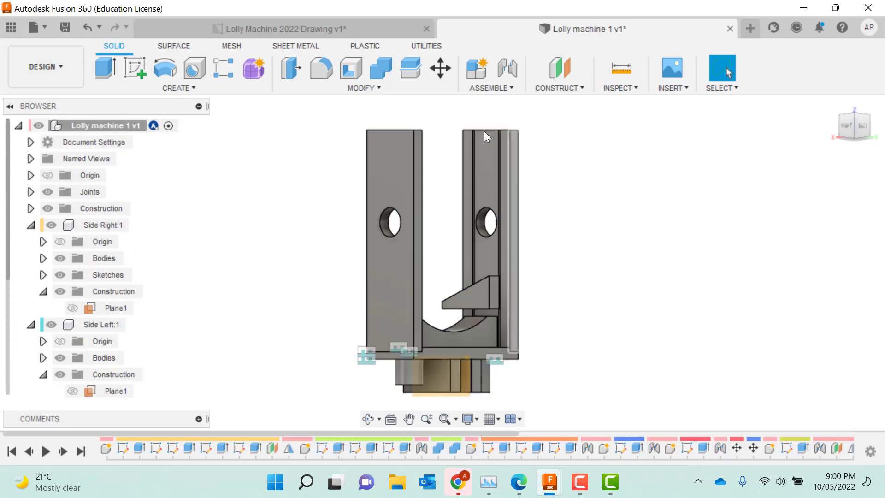
# Joint the bottom of the Ramp's tall end to the bottom edge of the Stand(Mirror) block at a 180-degree alignment angle.
pyautogui.click(516, 65)
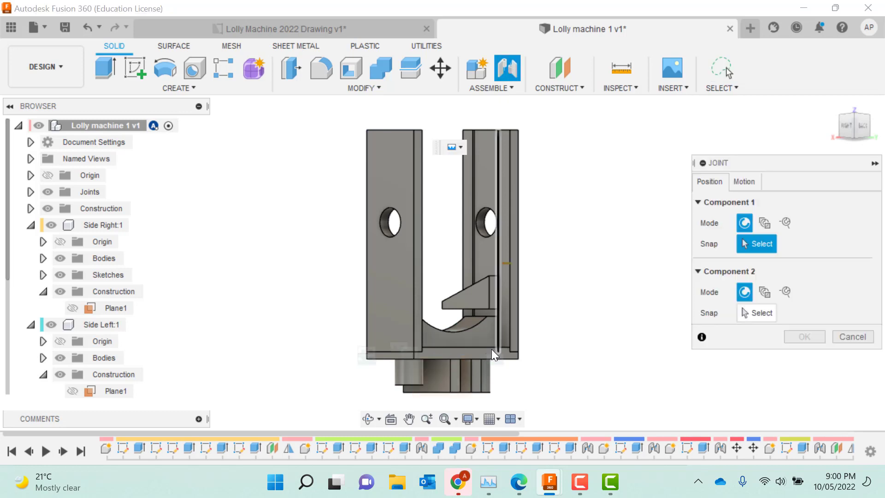
pyautogui.click(494, 307)
pyautogui.scroll(5, 462, 392)
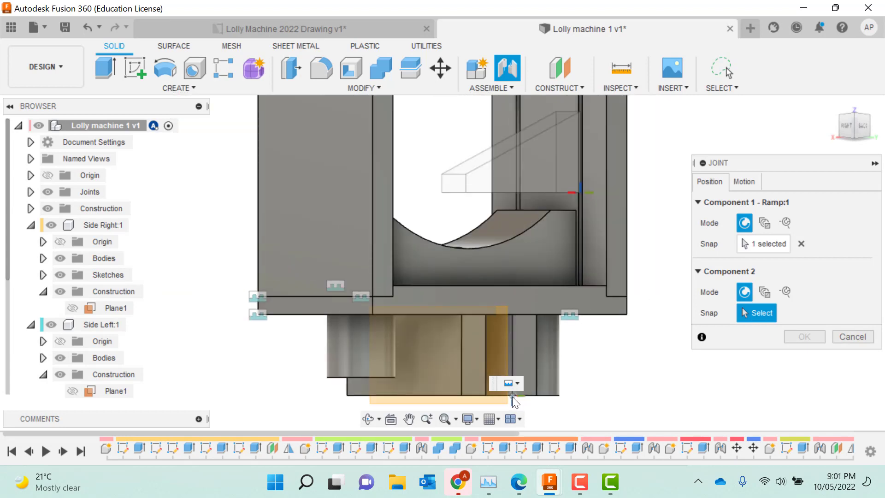
pyautogui.click(512, 394)
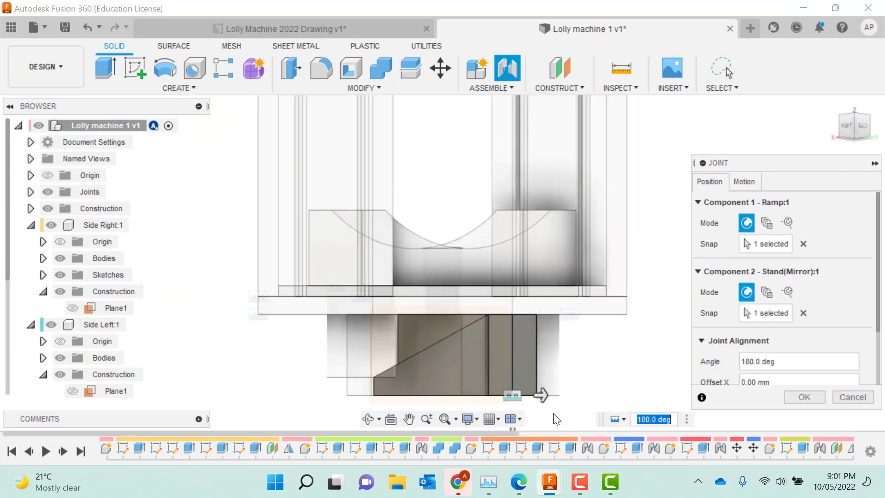
pyautogui.click(836, 104)
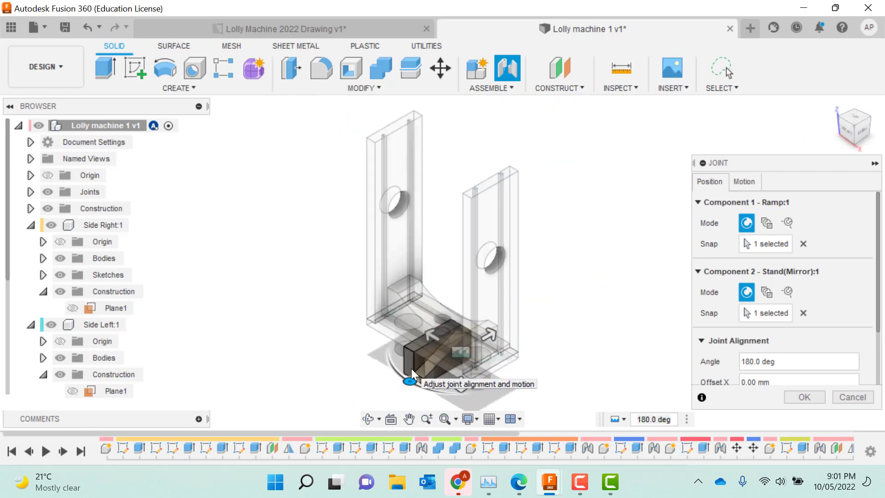
pyautogui.press('Return')
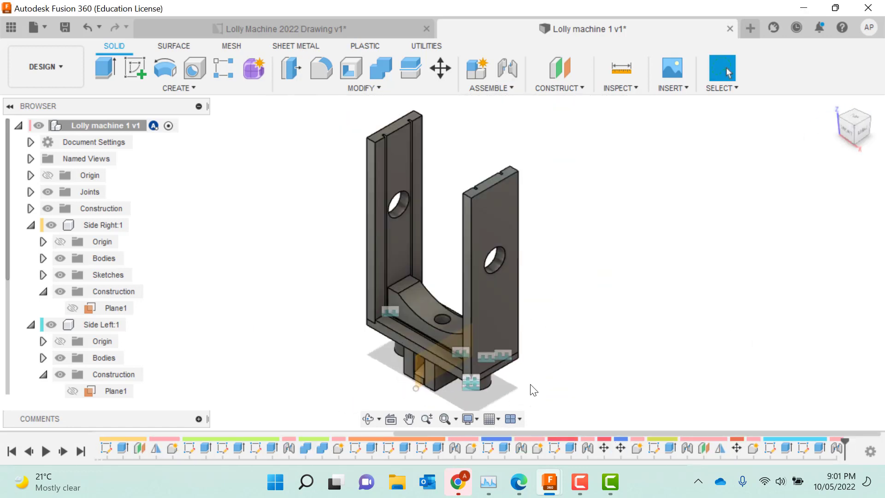
# Move the Stand body on the open side of the Ramp by a Y distance of -2 mm to close the gap.
pyautogui.click(846, 133)
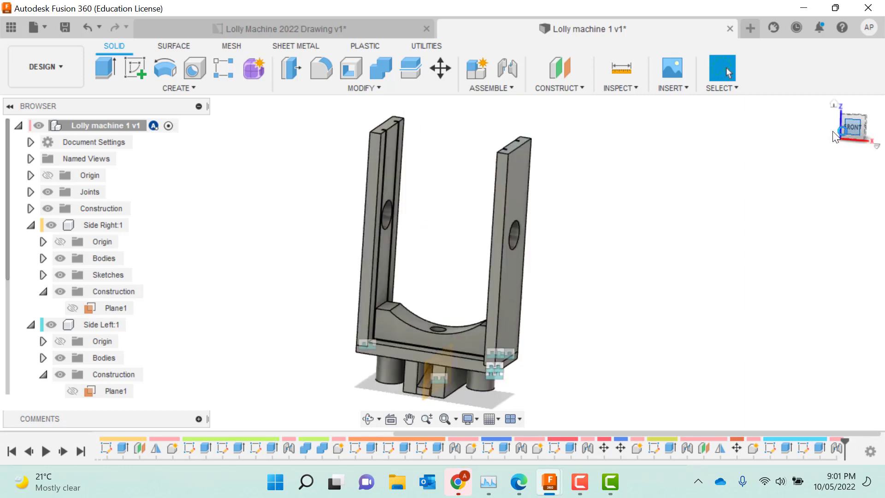
pyautogui.scroll(8, 465, 392)
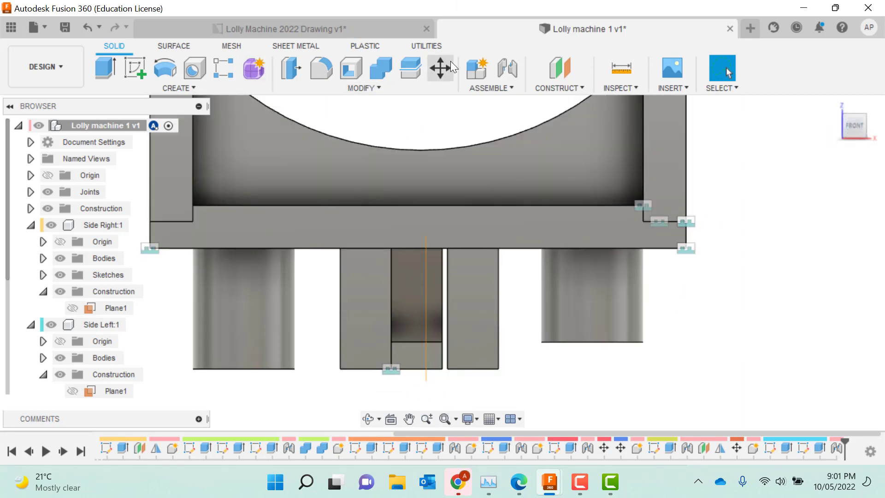
pyautogui.click(443, 65)
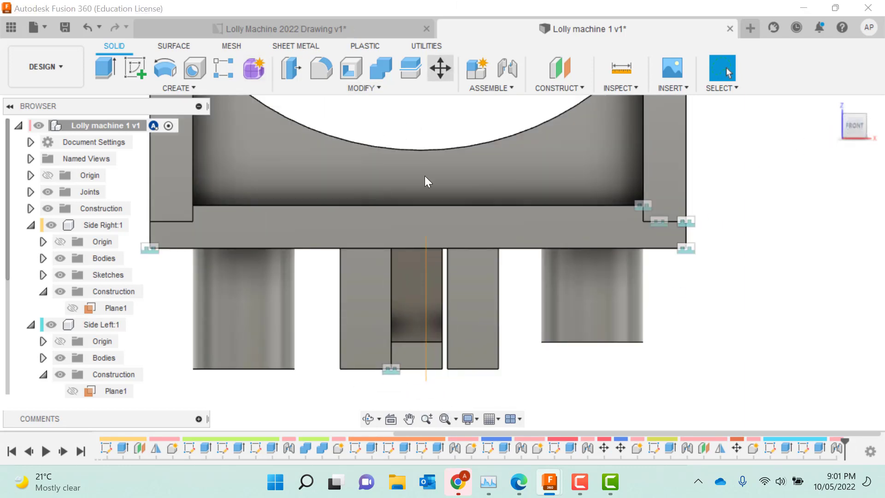
pyautogui.click(451, 365)
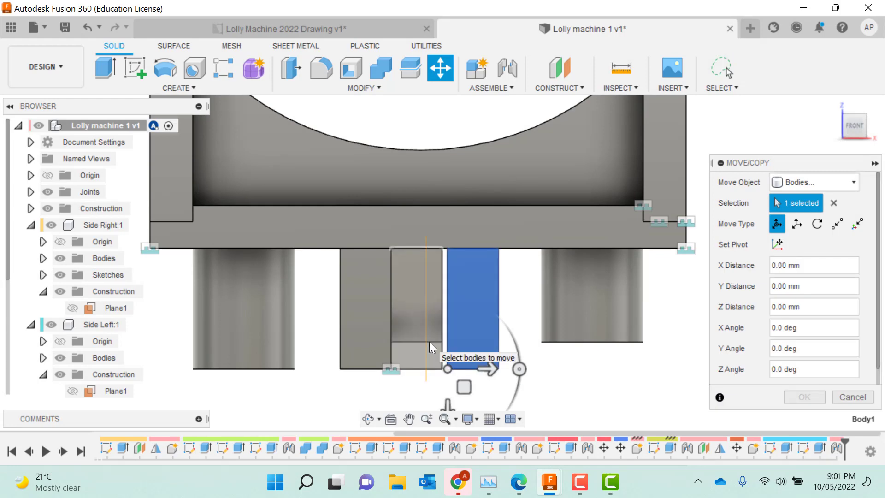
pyautogui.click(488, 368)
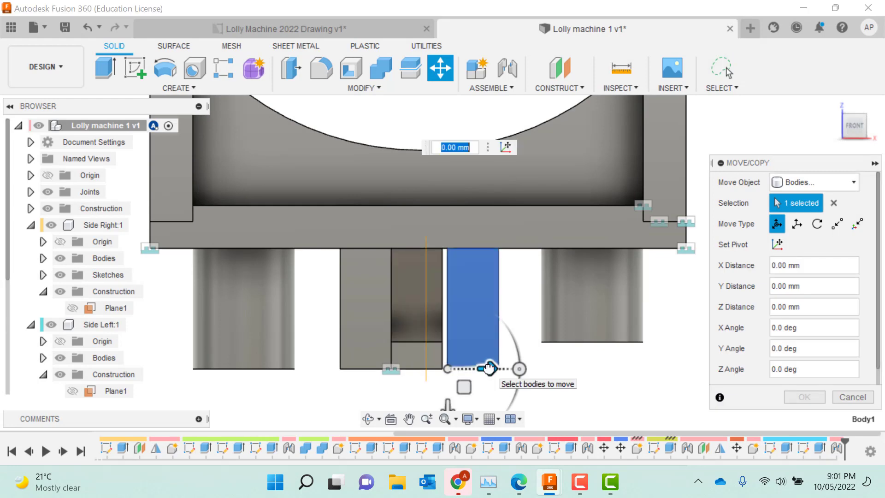
pyautogui.write('-1')
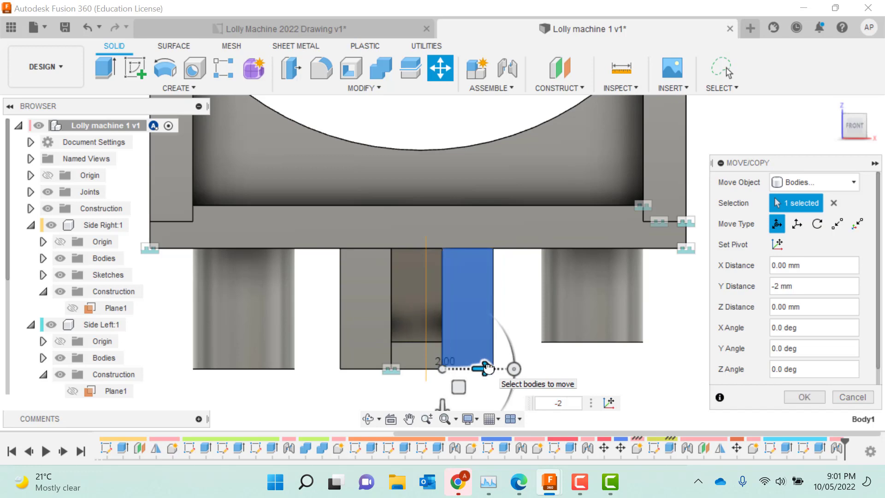
pyautogui.press('Return')
# Extrude the bottom face of the shorter pillar by 10 mm with the Join operation.
pyautogui.scroll(-2, 492, 371)
pyautogui.scroll(-4, 492, 370)
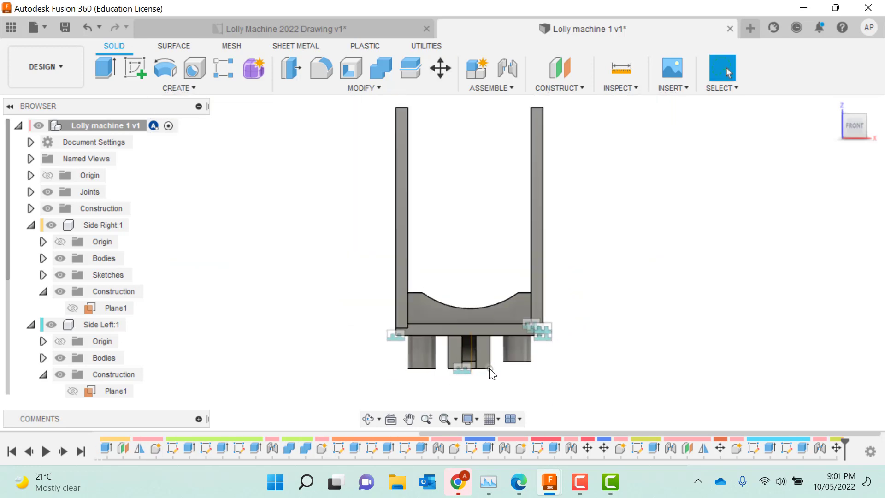
pyautogui.scroll(2, 492, 366)
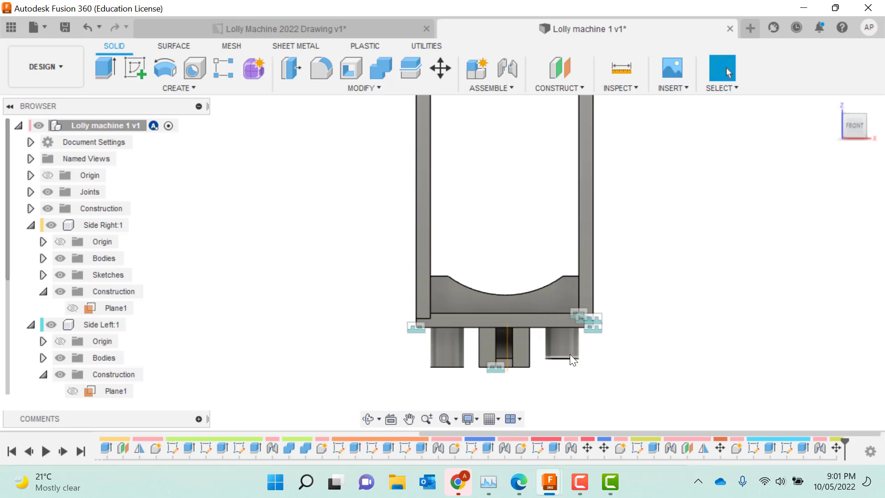
pyautogui.click(855, 147)
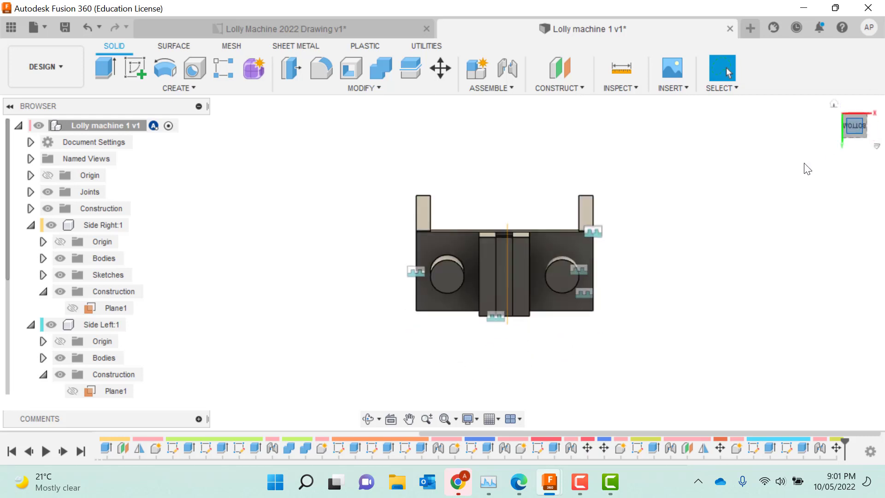
pyautogui.click(115, 68)
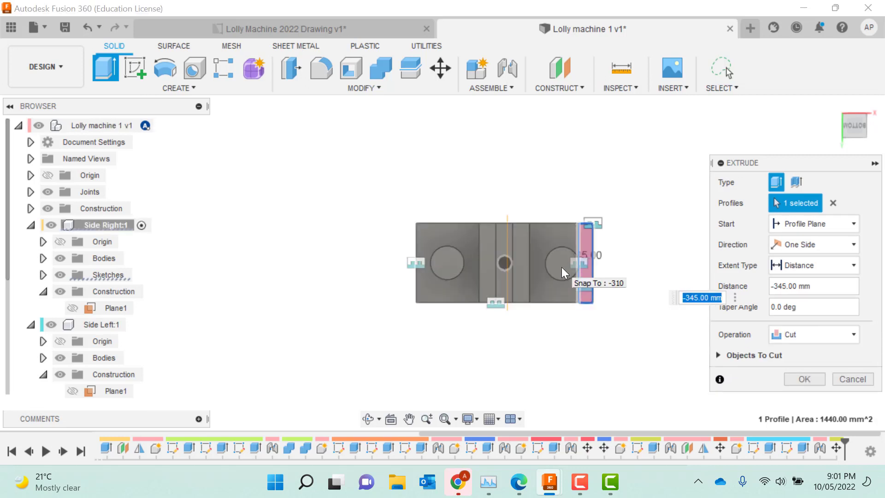
pyautogui.press('Escape')
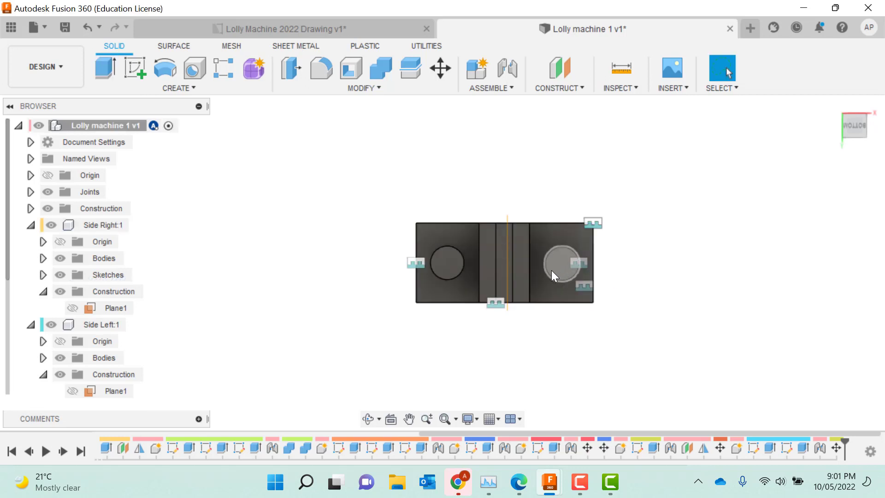
pyautogui.click(557, 264)
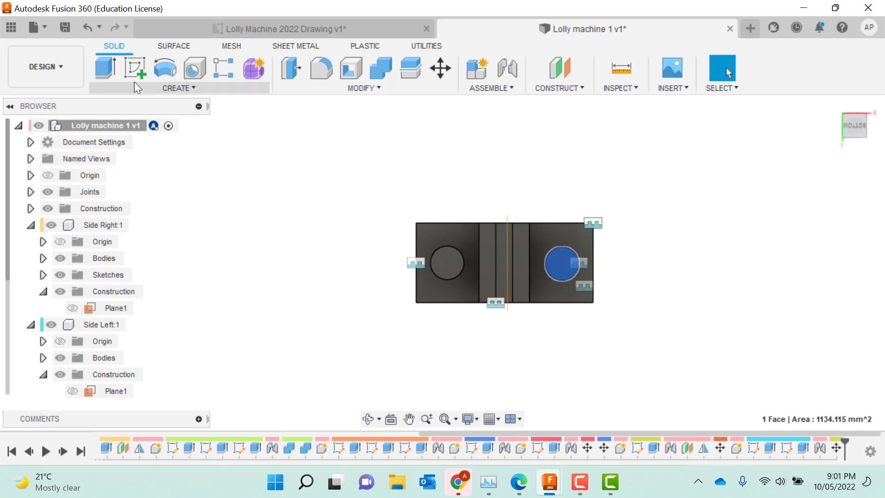
pyautogui.click(109, 69)
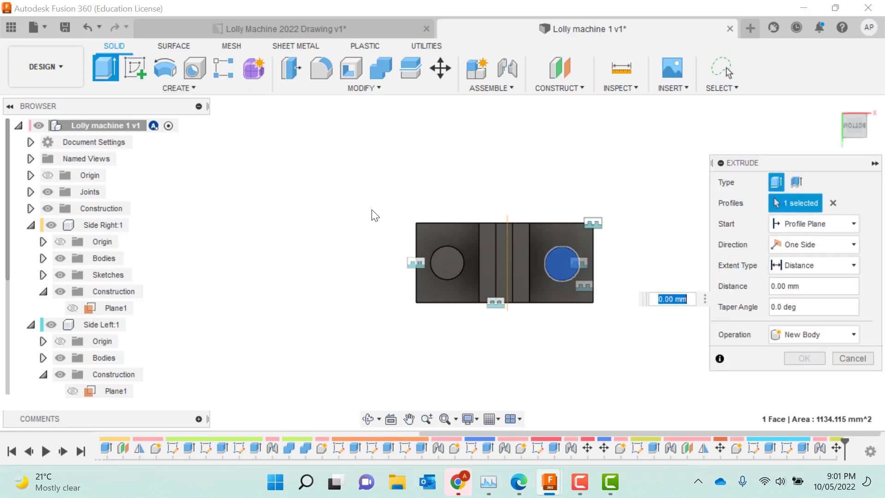
pyautogui.click(517, 254)
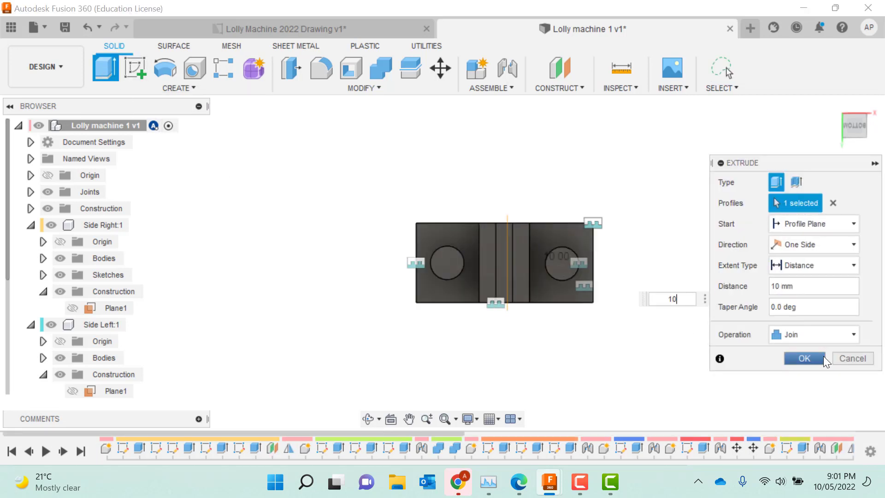
pyautogui.click(805, 358)
# Create a new internal standard component named Base Plate under the top-level assembly and make it active.
pyautogui.click(834, 104)
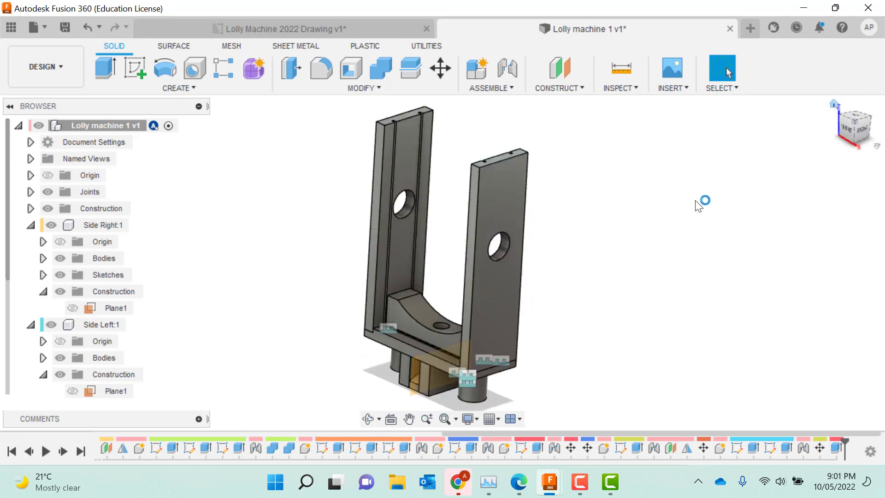
pyautogui.scroll(5, 485, 406)
pyautogui.scroll(2, 511, 391)
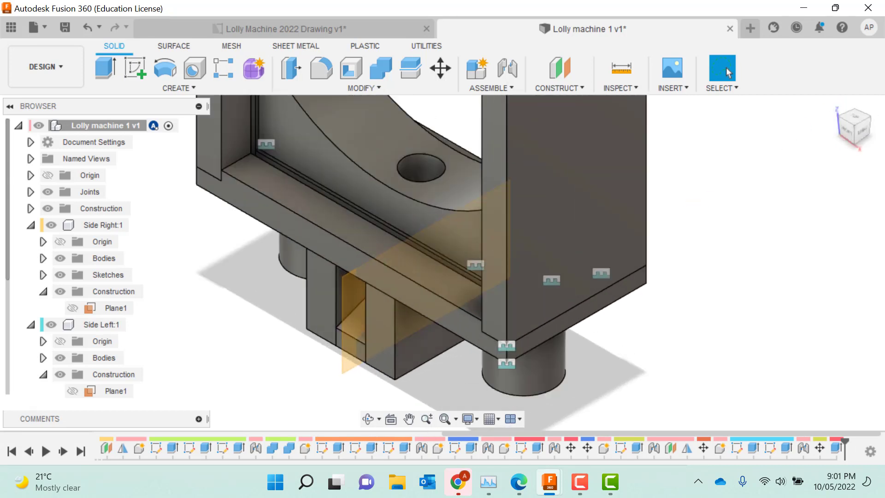
pyautogui.scroll(-4, 723, 156)
pyautogui.scroll(-3, 720, 152)
pyautogui.scroll(4, 687, 247)
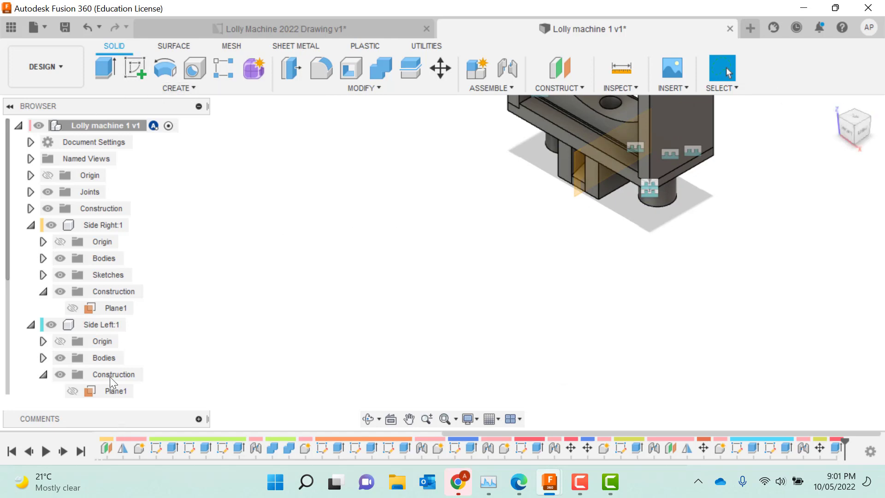
pyautogui.click(177, 92)
pyautogui.click(132, 10)
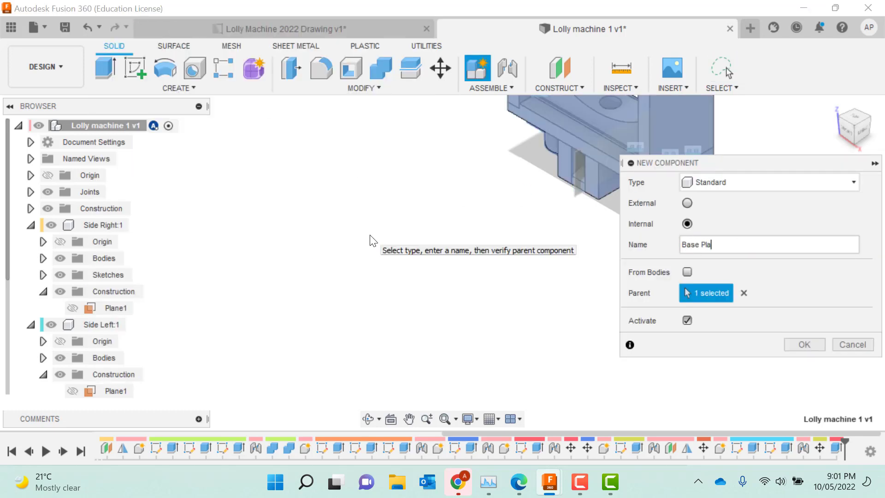
pyautogui.click(799, 344)
# Sketch a two-point rectangle on the horizontal origin plane, in the empty area beside the machine.
pyautogui.click(138, 66)
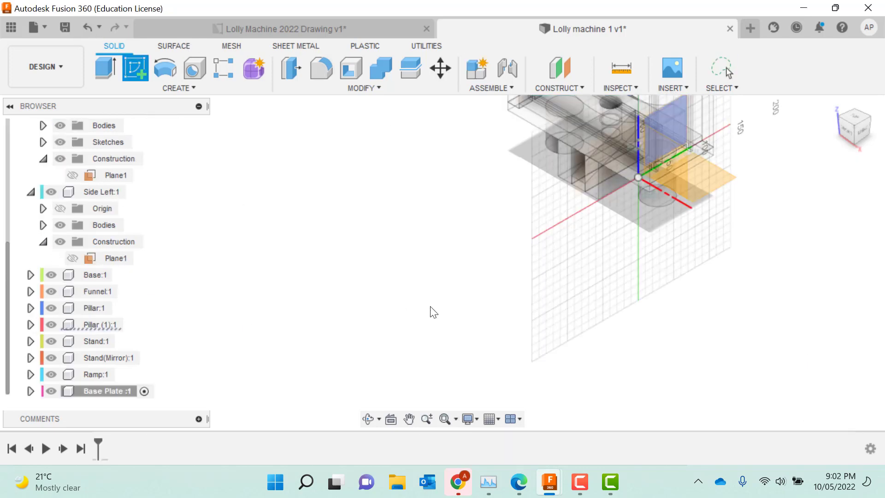
pyautogui.click(710, 185)
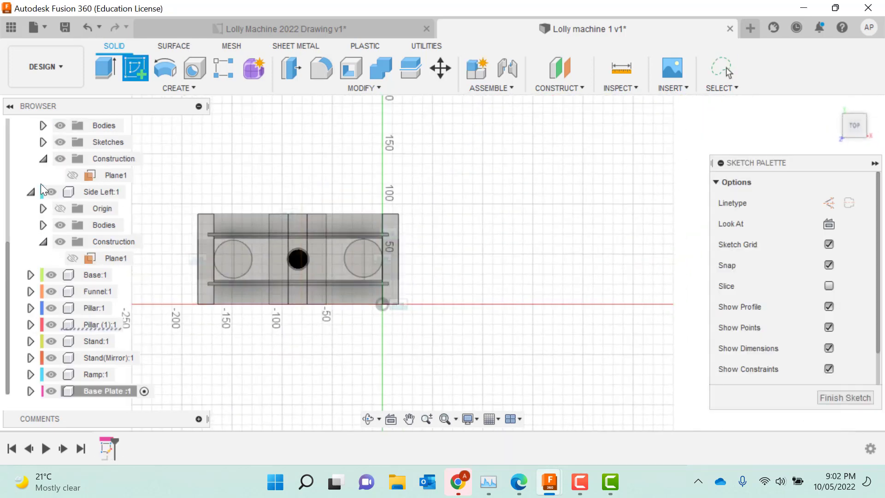
pyautogui.click(135, 68)
pyautogui.click(442, 124)
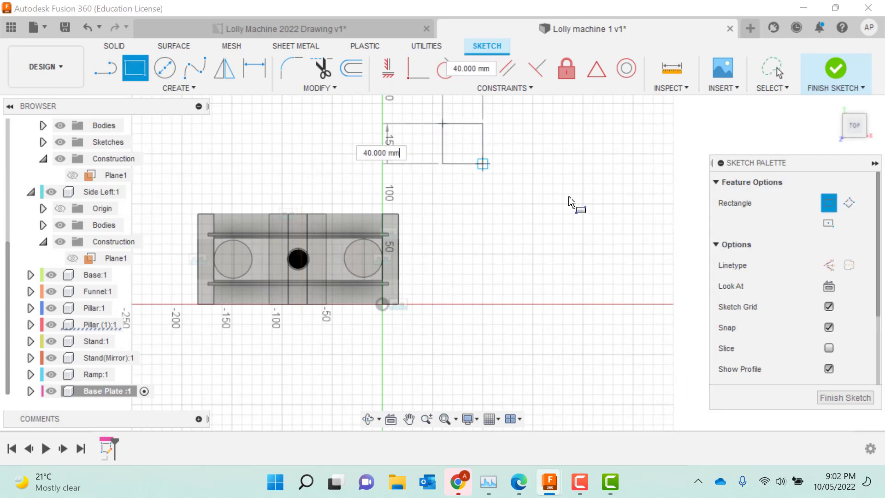
pyautogui.click(613, 224)
# Dimension the Base Plate rectangle to 250 mm long and 140 mm wide and finish the sketch.
pyautogui.press('d')
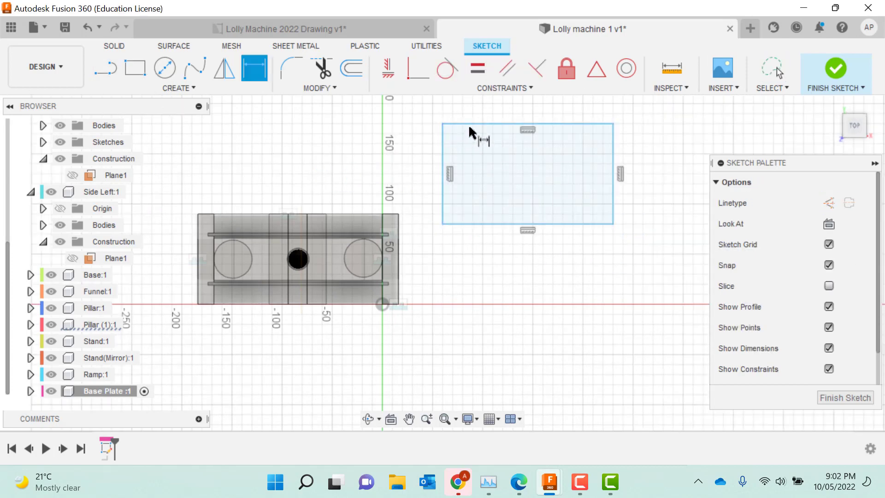
pyautogui.click(474, 124)
pyautogui.click(473, 118)
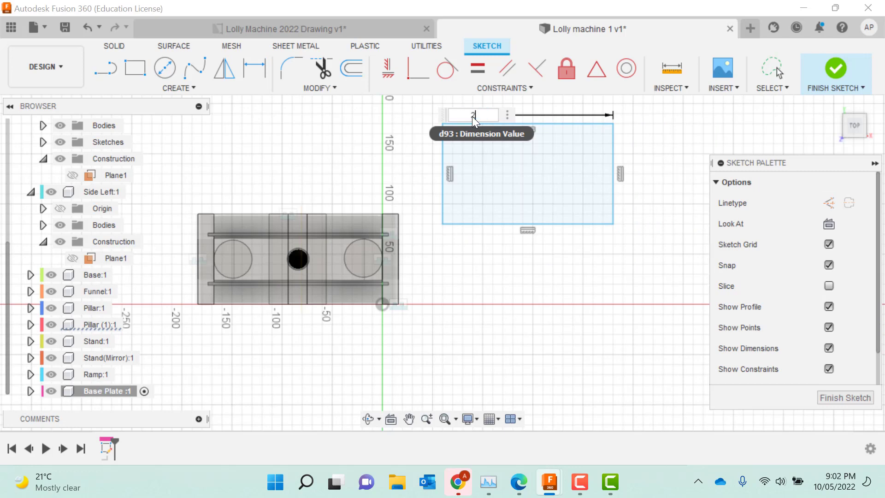
pyautogui.press('Return')
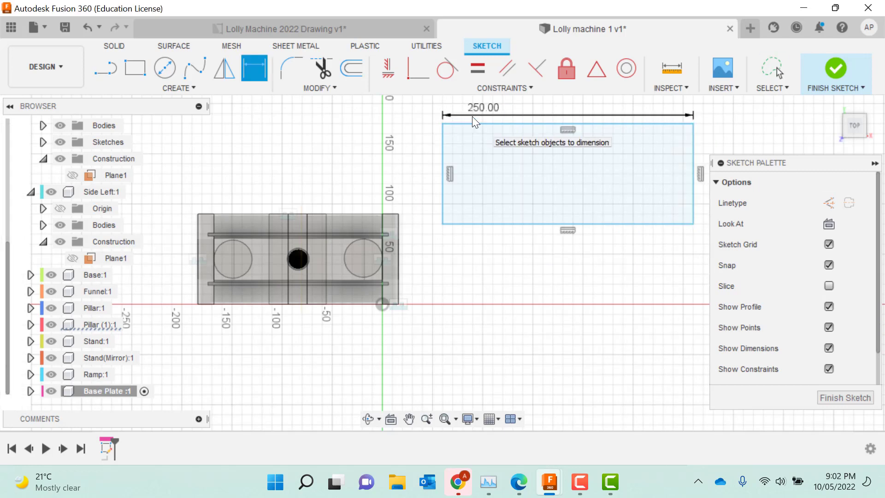
pyautogui.click(442, 152)
pyautogui.click(409, 156)
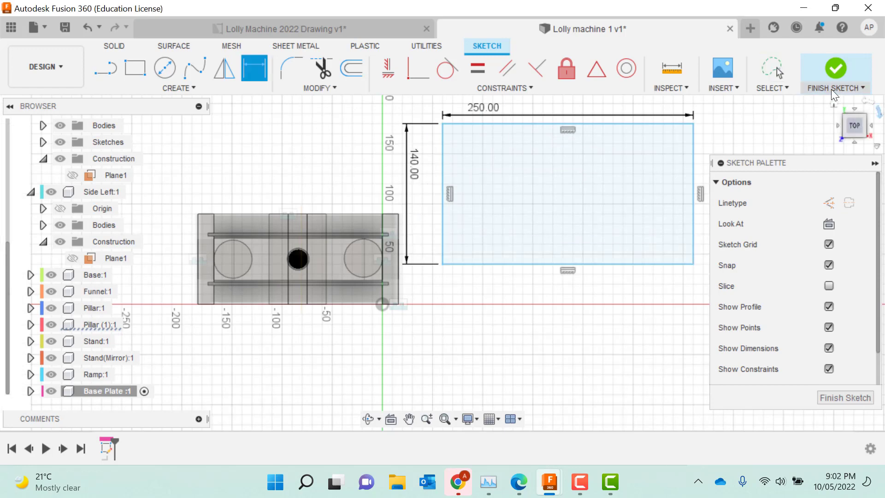
pyautogui.click(825, 67)
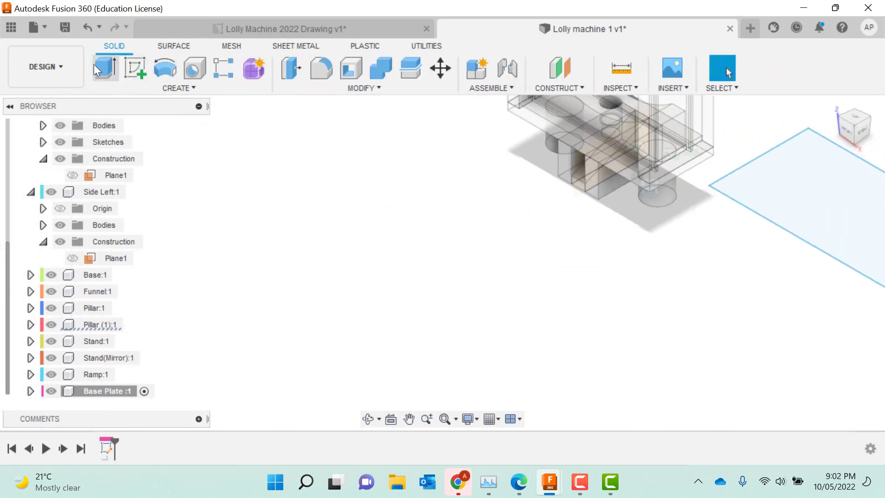
# Extrude the 250 x 140 mm rectangle 19 mm as a new body.
pyautogui.click(102, 67)
pyautogui.click(815, 143)
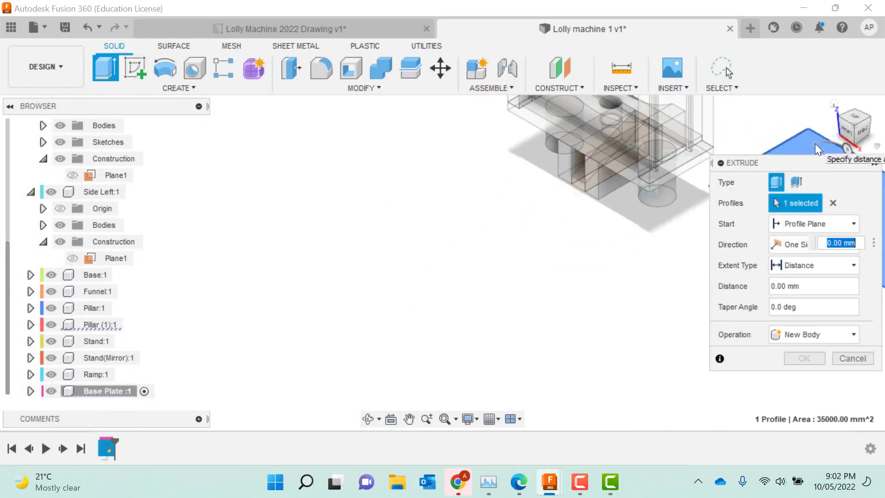
pyautogui.write('19')
pyautogui.press('Return')
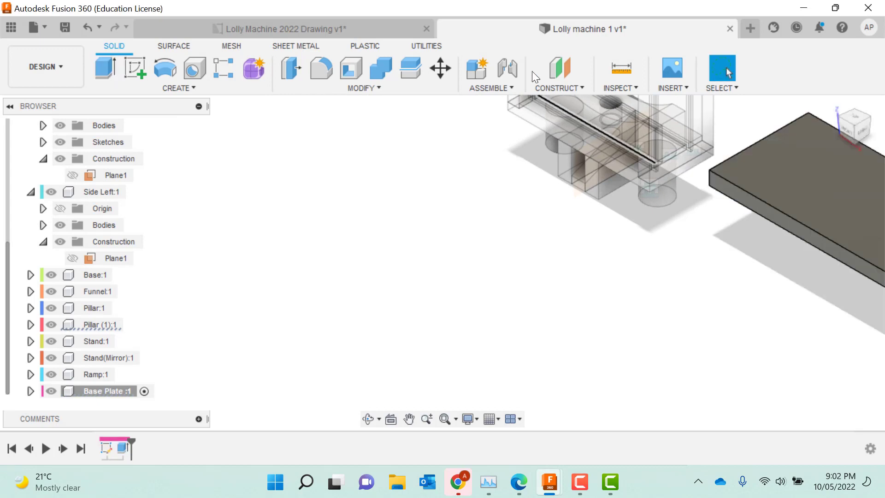
# Start a sketch on the Base Plate's upper face and draw a line about 91 mm long from one short edge's midpoint to the front long edge.
pyautogui.scroll(2, 766, 346)
pyautogui.scroll(-3, 766, 347)
pyautogui.scroll(1, 797, 330)
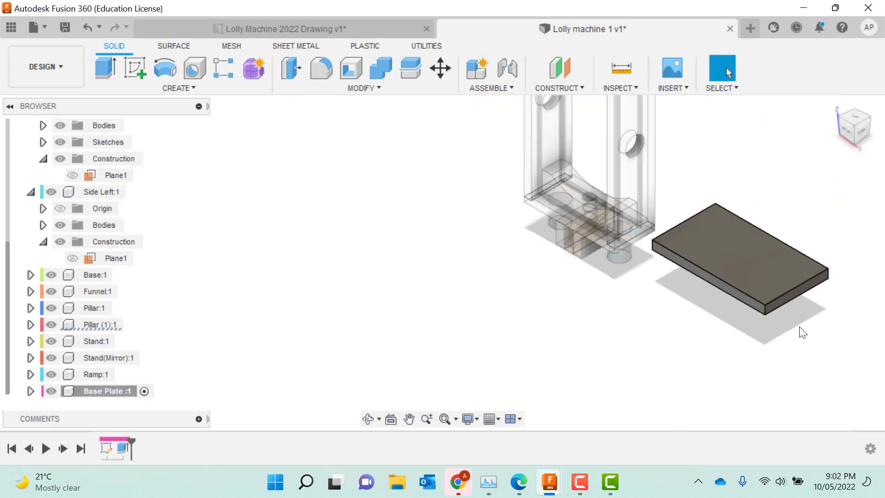
pyautogui.click(142, 69)
pyautogui.click(703, 249)
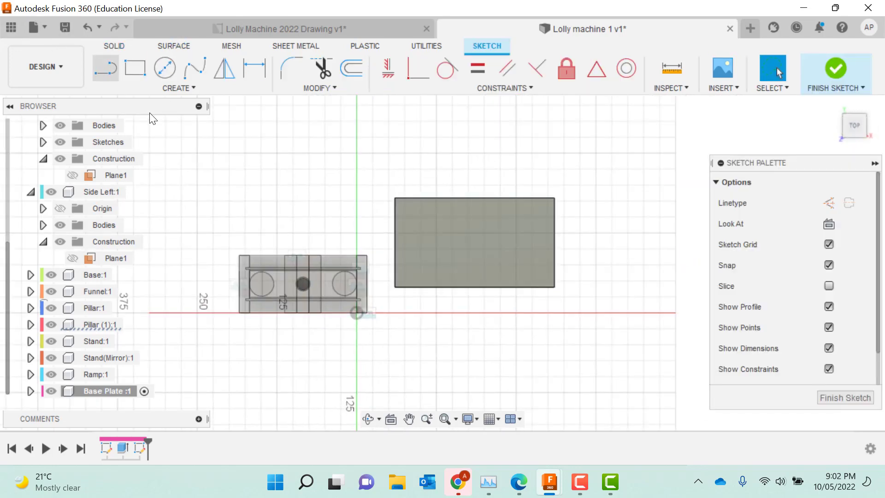
pyautogui.press('l')
pyautogui.click(394, 245)
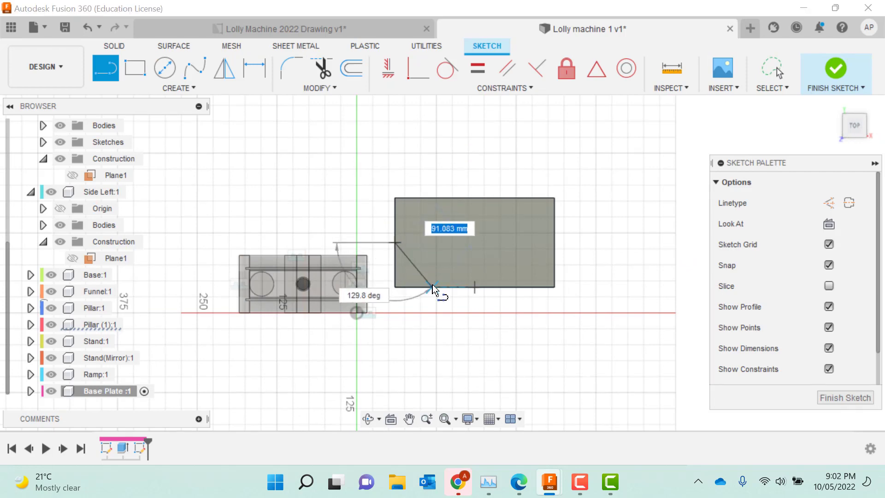
pyautogui.click(431, 287)
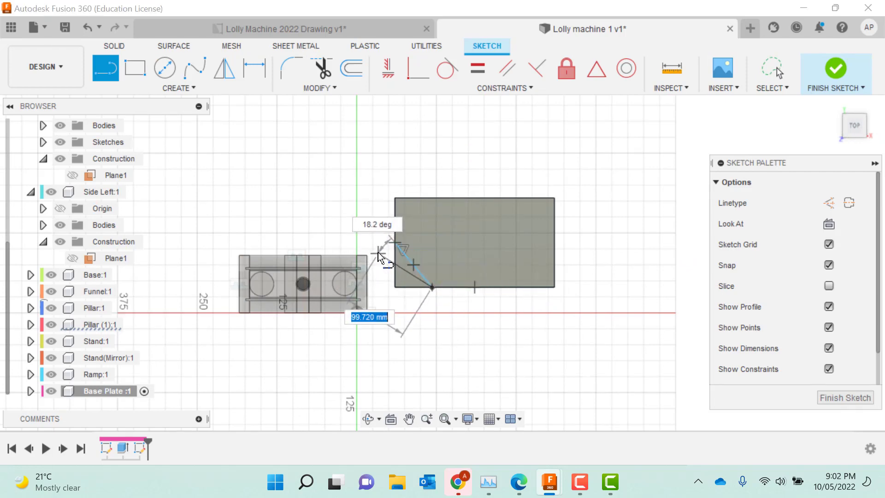
pyautogui.press('Escape')
# Try adding a driven dimension from the plate's corner to the diagonal line's end on the short edge, and remove it.
pyautogui.press('d')
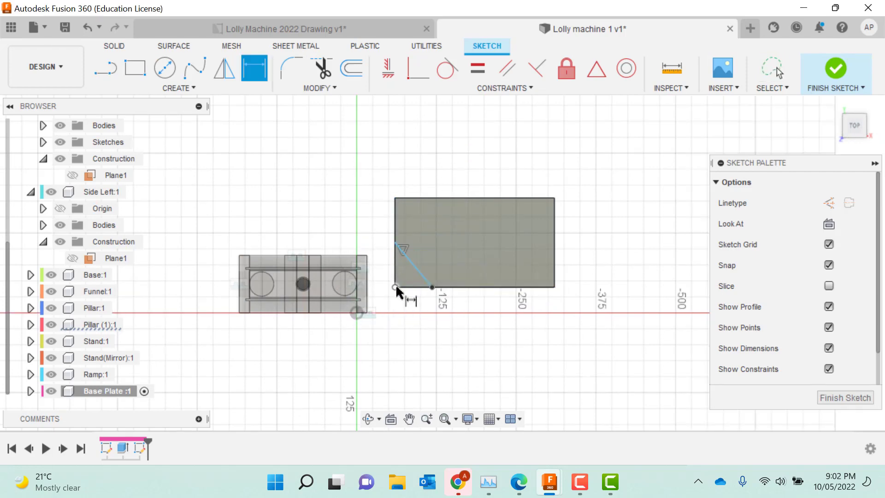
pyautogui.click(395, 287)
pyautogui.click(396, 243)
pyautogui.click(379, 244)
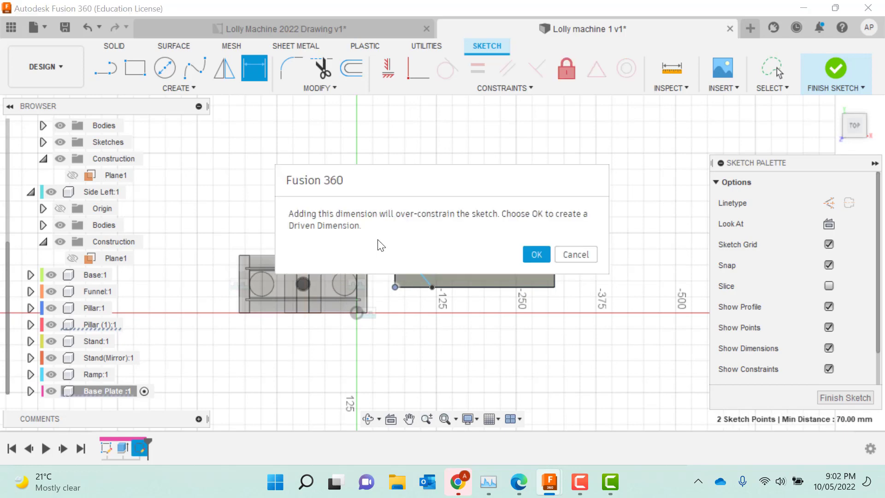
pyautogui.press('Return')
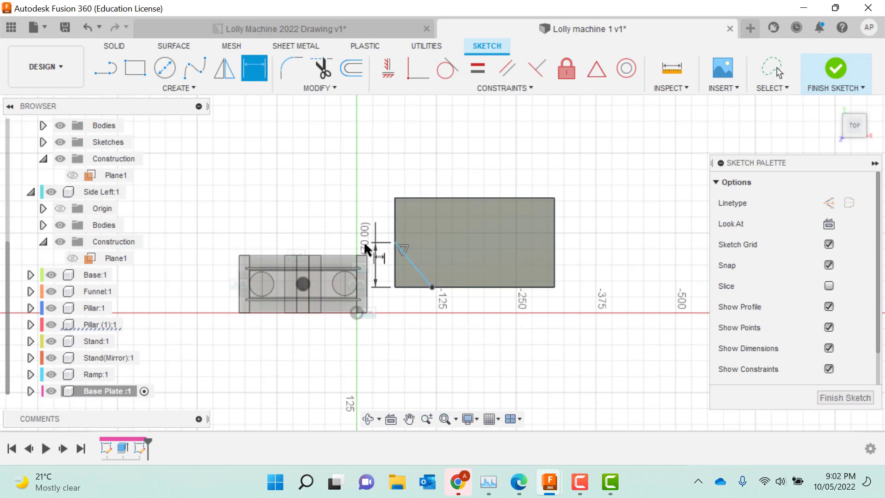
pyautogui.press('Escape')
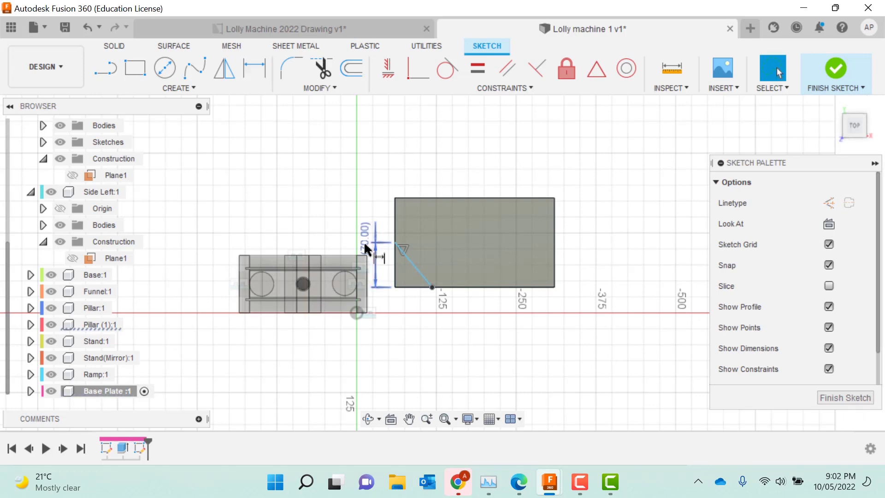
pyautogui.click(400, 248)
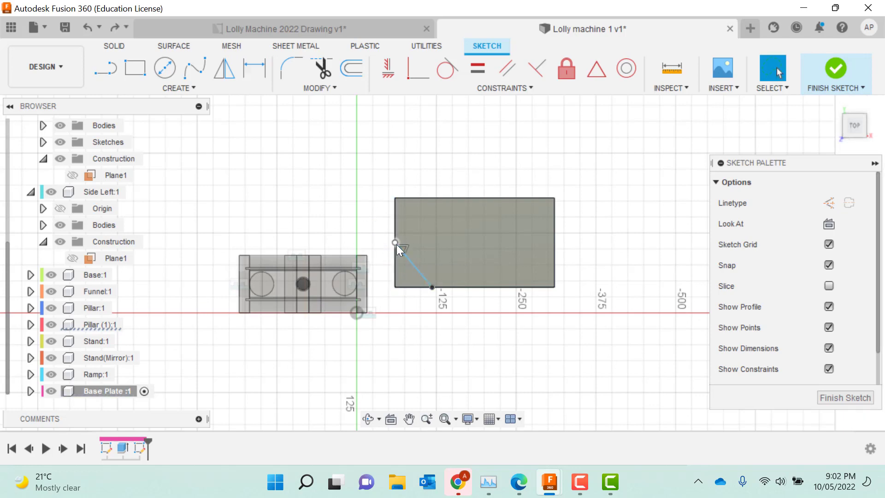
# Try an angular dimension using the diagonal line's two ends and the plate's corner, and undo it.
pyautogui.press('d')
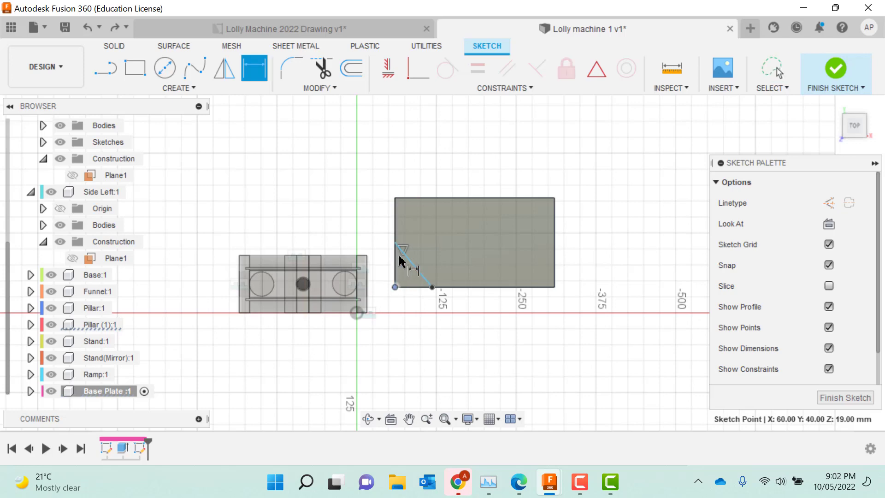
pyautogui.click(395, 243)
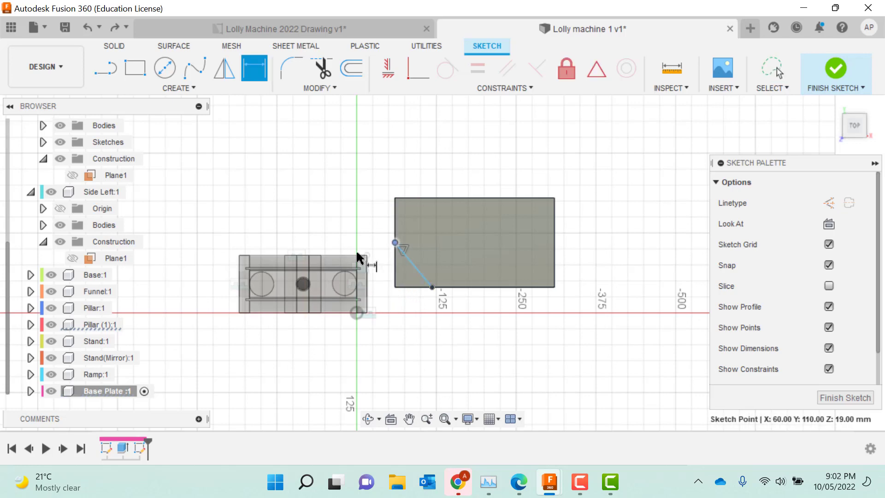
pyautogui.click(432, 288)
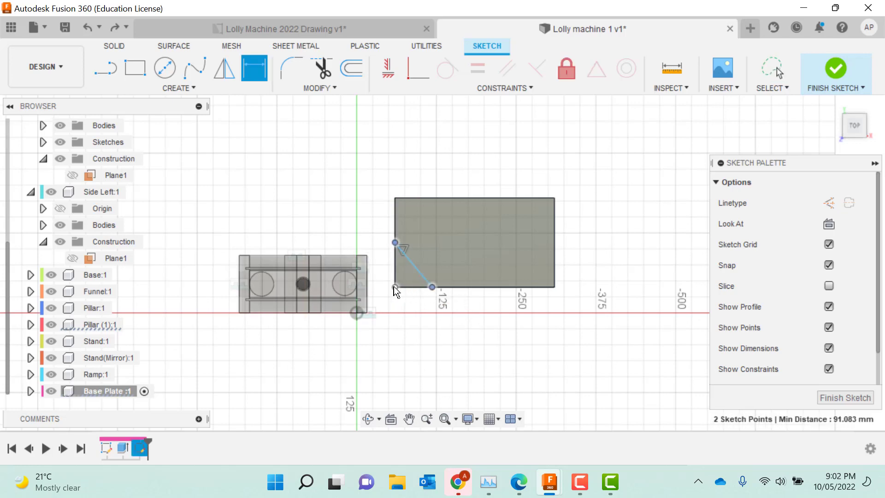
pyautogui.click(395, 287)
pyautogui.click(401, 317)
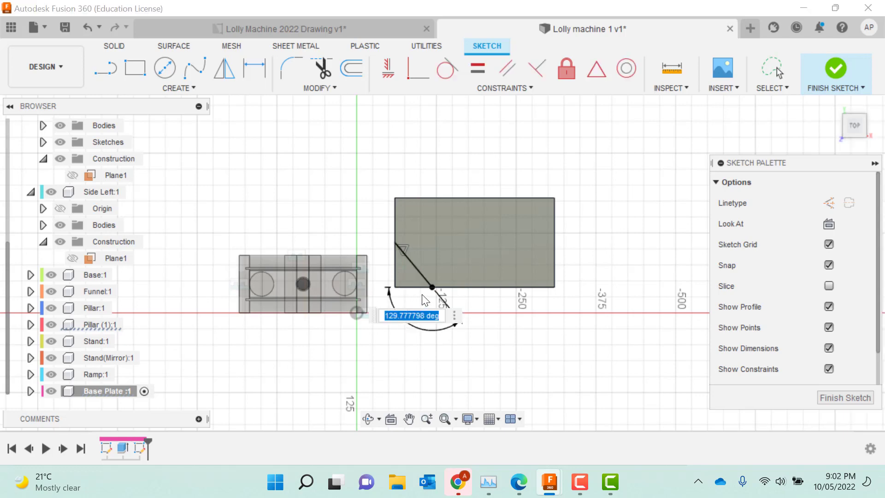
pyautogui.press('Return')
pyautogui.press('Escape')
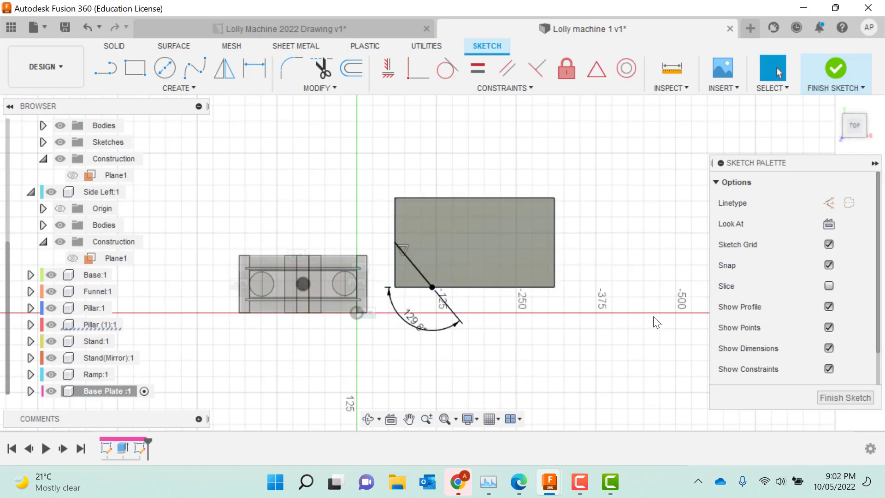
pyautogui.hotkey('ctrl', 'z')
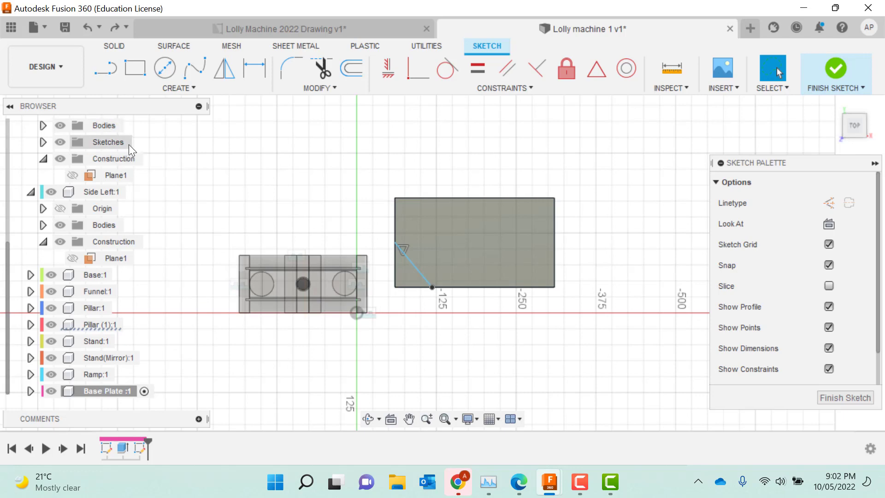
# Dimension the distance from the plate's corner to the diagonal line's end on the long edge as 60 mm.
pyautogui.press('d')
pyautogui.click(433, 288)
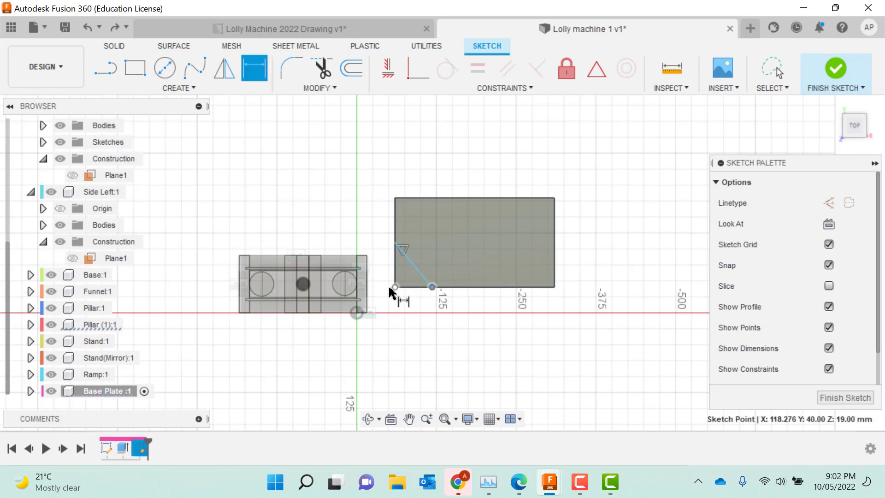
pyautogui.click(395, 288)
pyautogui.click(400, 323)
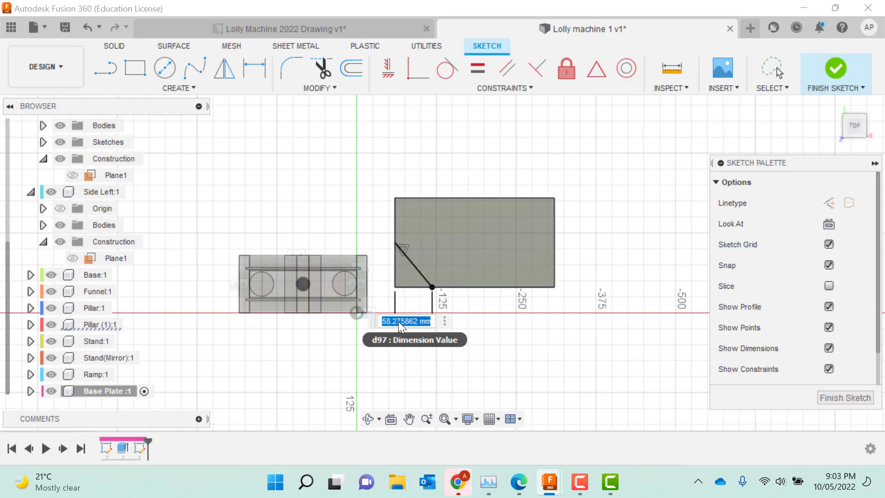
pyautogui.write('60')
pyautogui.press('Return')
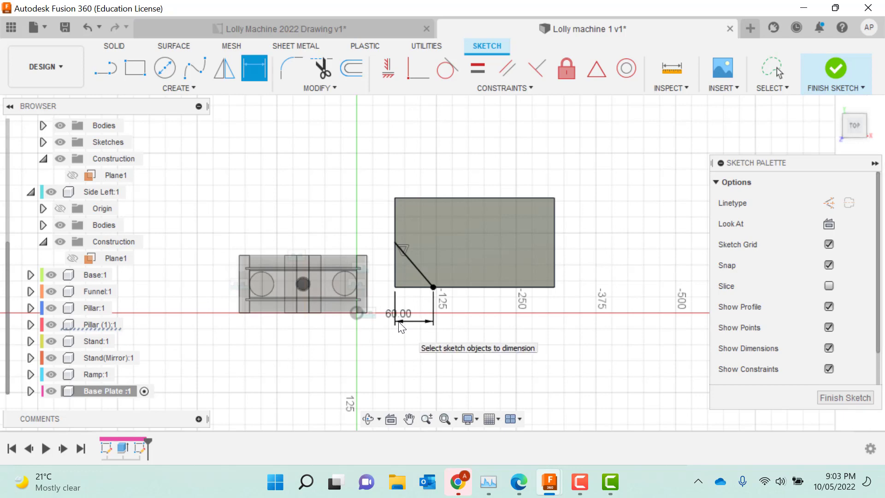
# Add a driven dimension along the short edge from the plate's corner to the diagonal line's upper end.
pyautogui.click(395, 287)
pyautogui.click(396, 243)
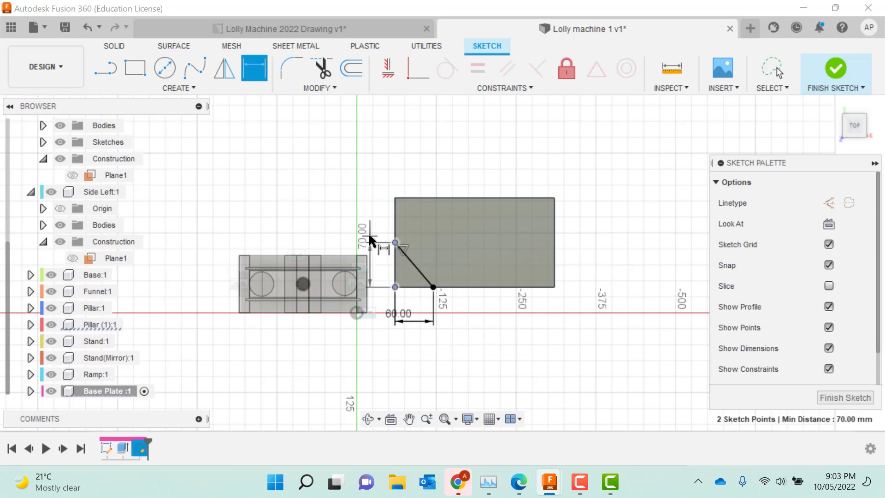
pyautogui.click(374, 242)
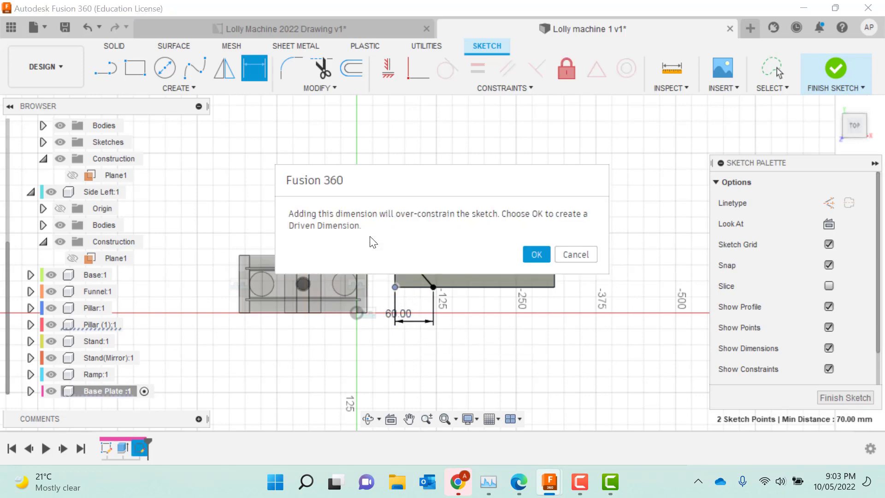
pyautogui.click(530, 255)
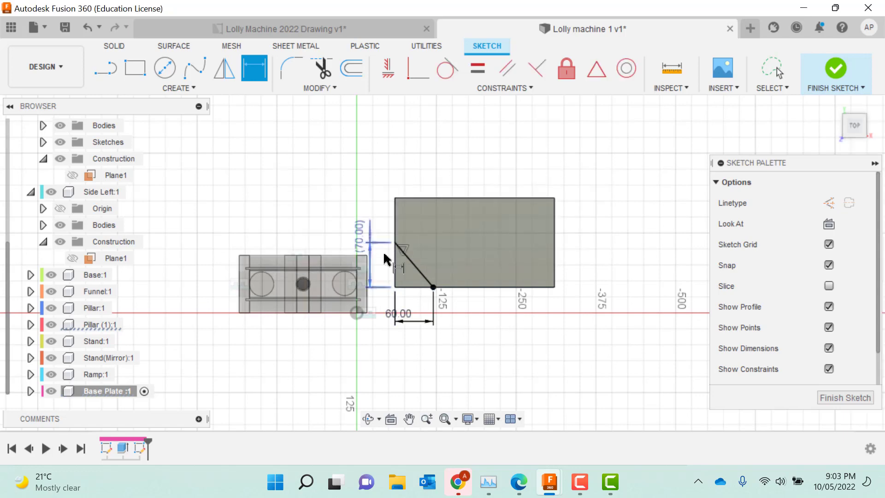
# Draw a second diagonal line from the opposite short edge's midpoint to the front long edge.
pyautogui.click(98, 79)
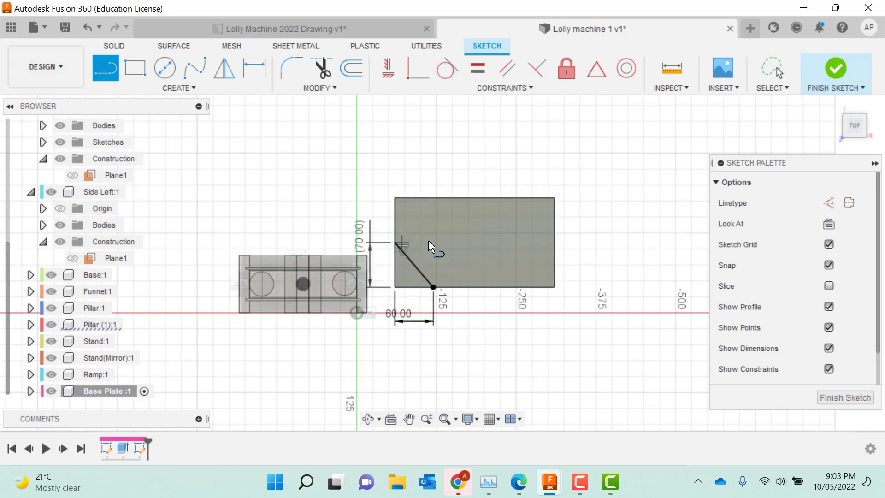
pyautogui.click(554, 243)
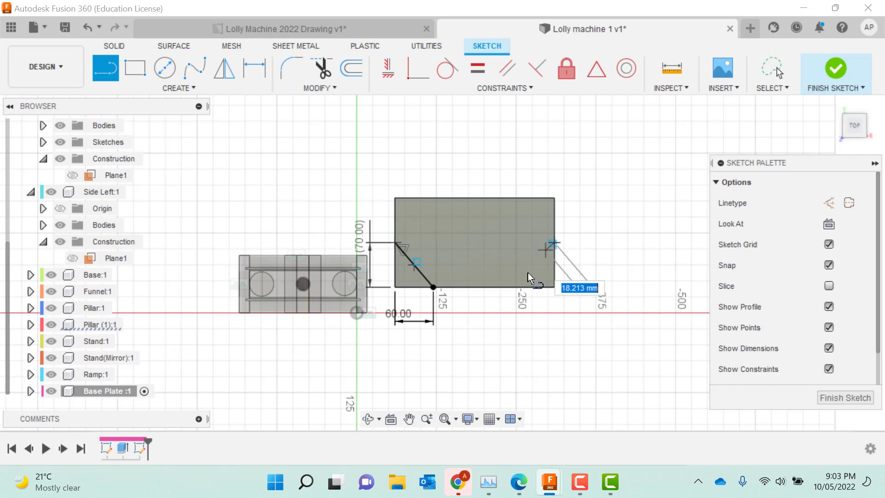
pyautogui.click(510, 287)
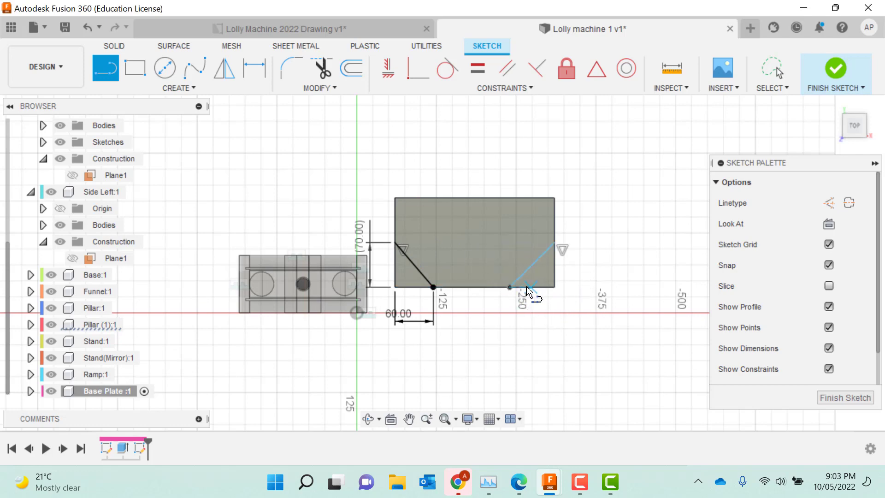
# Dimension the second diagonal's end 60 mm from its nearest corner along the long edge and finish the sketch.
pyautogui.press('d')
pyautogui.click(510, 287)
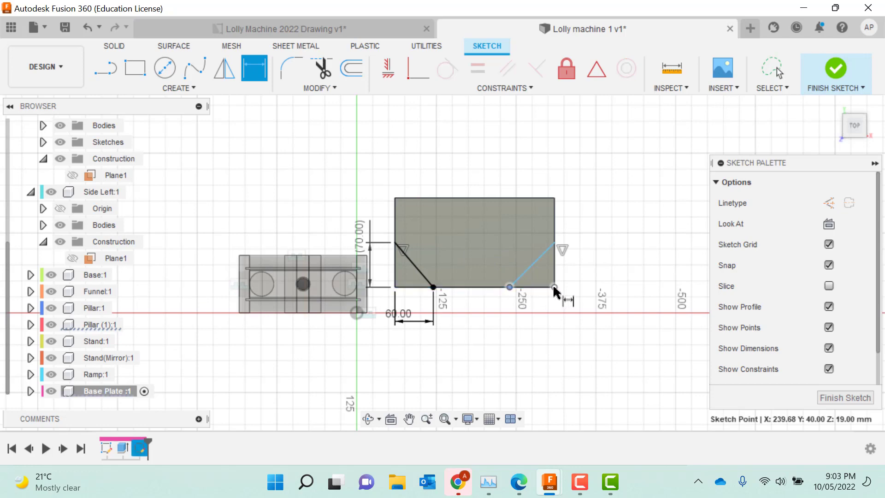
pyautogui.click(555, 288)
pyautogui.click(528, 316)
pyautogui.write('60')
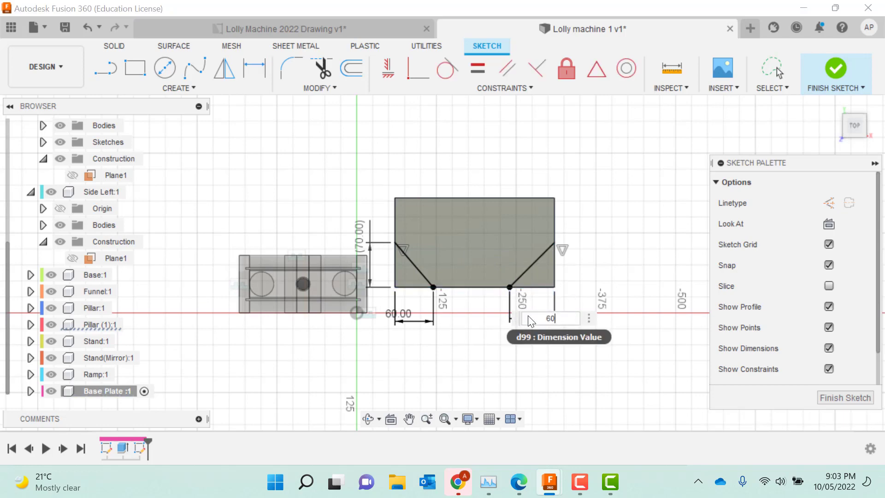
pyautogui.press('Return')
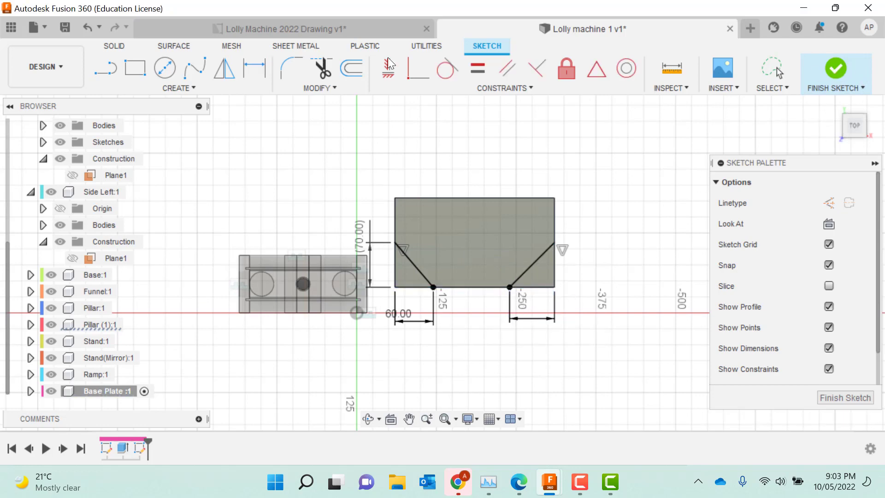
pyautogui.click(836, 68)
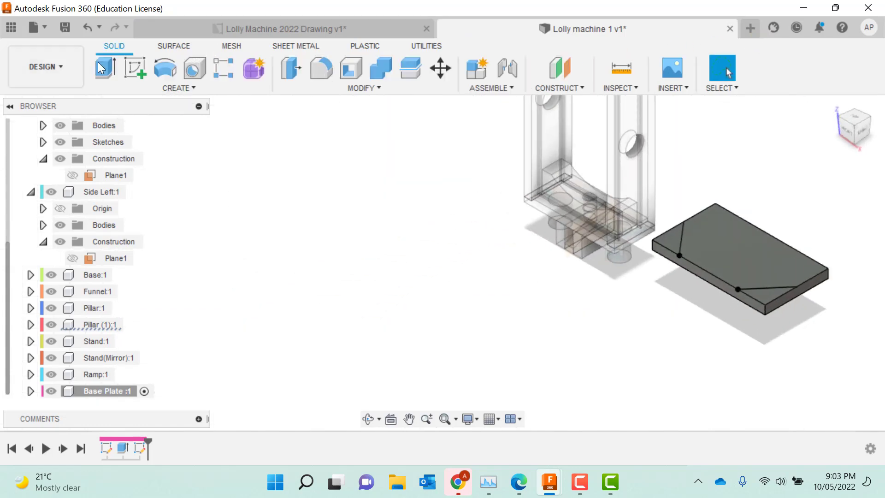
# Try cutting away only the corner triangle nearest the machine with Extrude, and undo the cut.
pyautogui.click(101, 68)
pyautogui.click(678, 241)
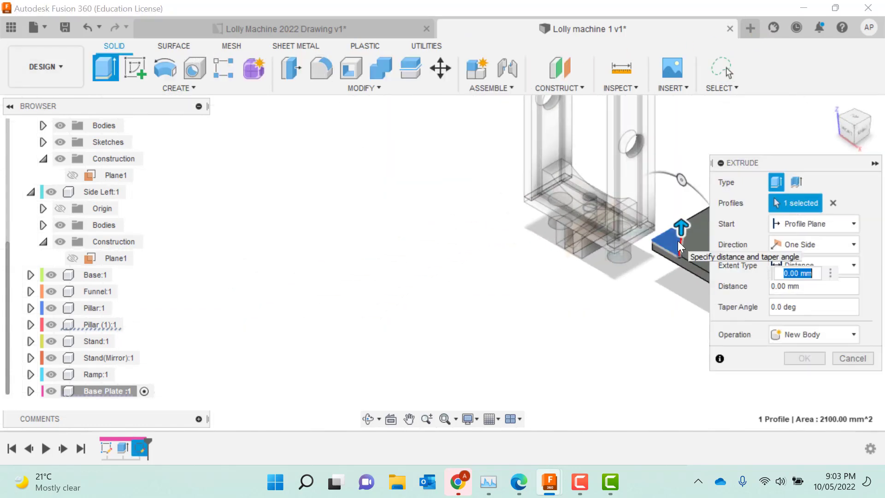
pyautogui.write('-10')
pyautogui.press('Return')
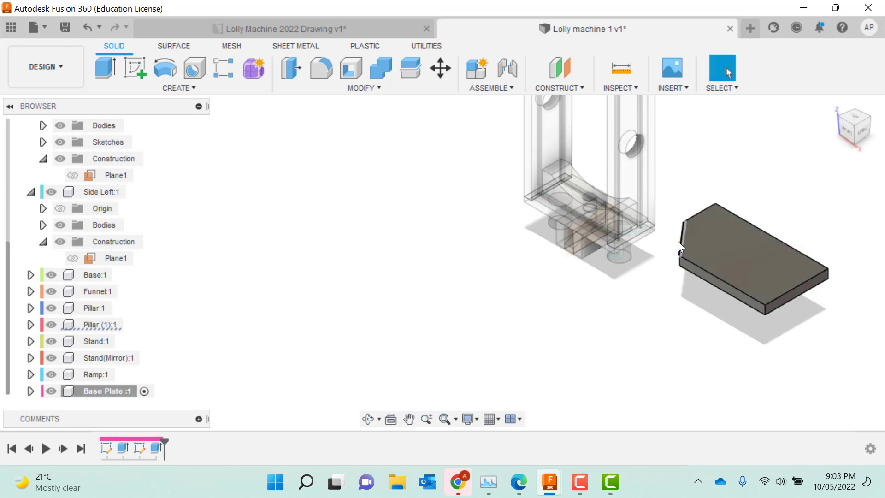
pyautogui.hotkey('ctrl', 'z')
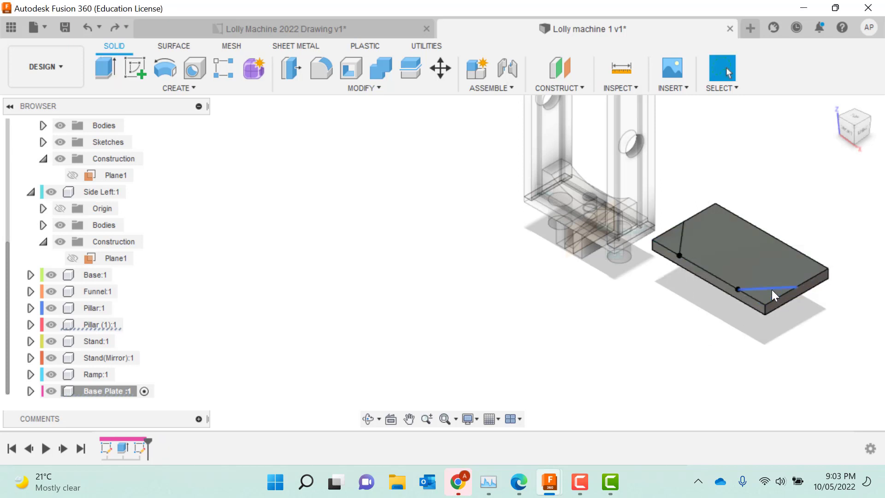
# Extrude both corner triangles -19 mm to cut the two front corners off the Base Plate.
pyautogui.click(768, 295)
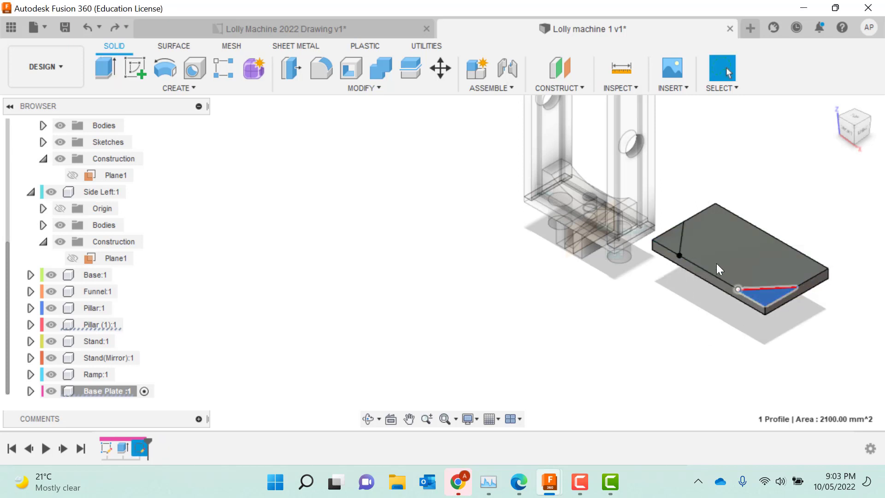
pyautogui.keyDown('ctrl'); pyautogui.click(666, 237); pyautogui.keyUp('ctrl')
pyautogui.keyDown('ctrl'); pyautogui.click(669, 239); pyautogui.keyUp('ctrl')
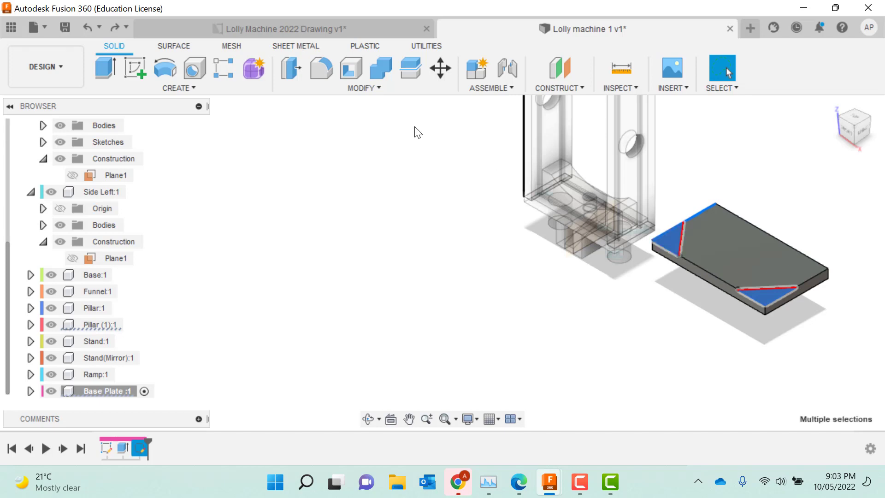
pyautogui.click(103, 65)
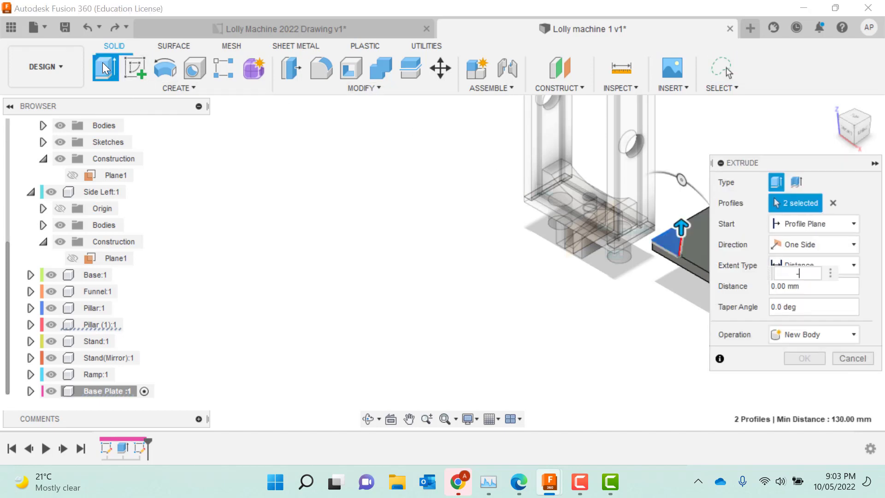
pyautogui.write('-19')
pyautogui.press('Return')
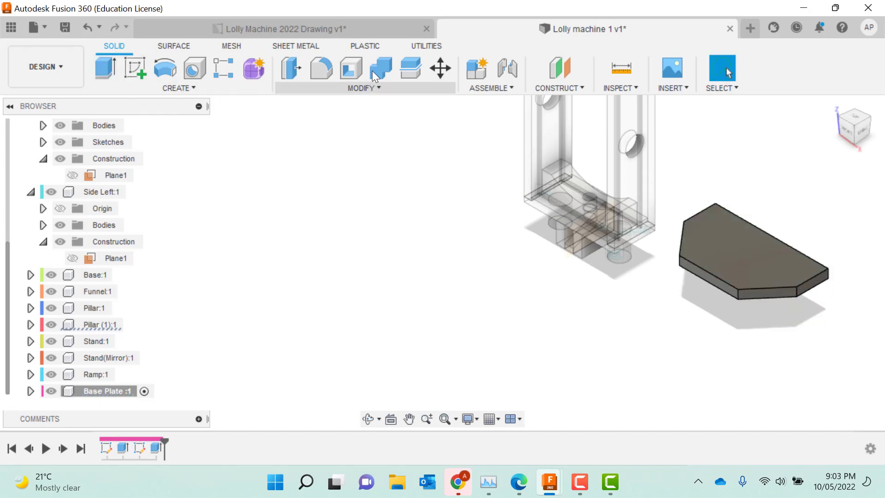
# Chamfer all six edges of the Base Plate's top face with an equal distance of 5 mm.
pyautogui.click(699, 215)
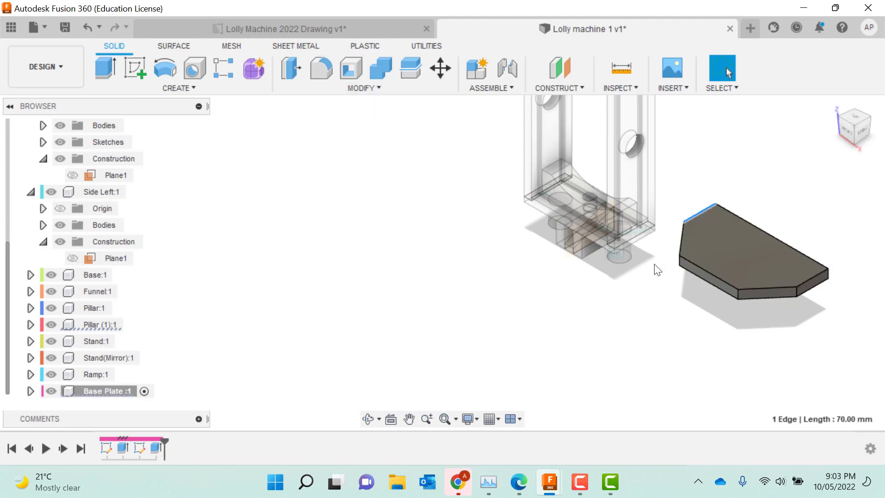
pyautogui.keyDown('shift'); pyautogui.click(682, 244); pyautogui.keyUp('shift')
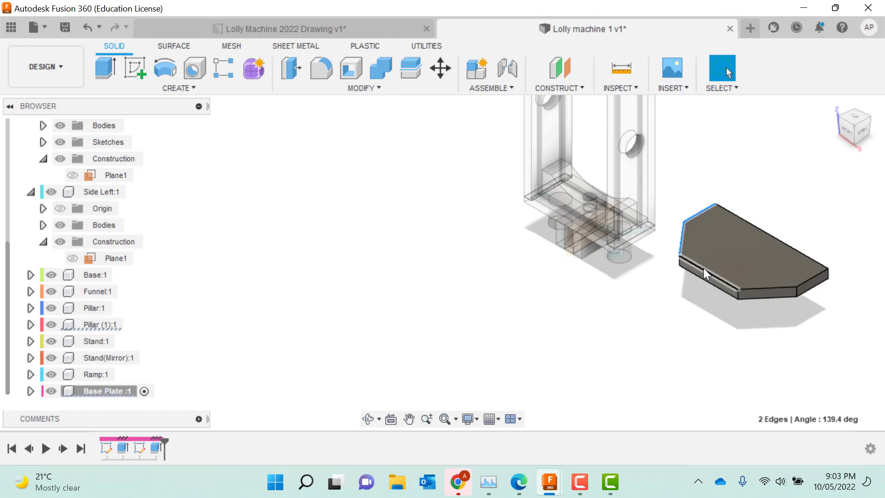
pyautogui.keyDown('shift'); pyautogui.click(719, 278); pyautogui.keyUp('shift')
pyautogui.keyDown('shift'); pyautogui.click(784, 287); pyautogui.keyUp('shift')
pyautogui.keyDown('shift'); pyautogui.click(807, 282); pyautogui.keyUp('shift')
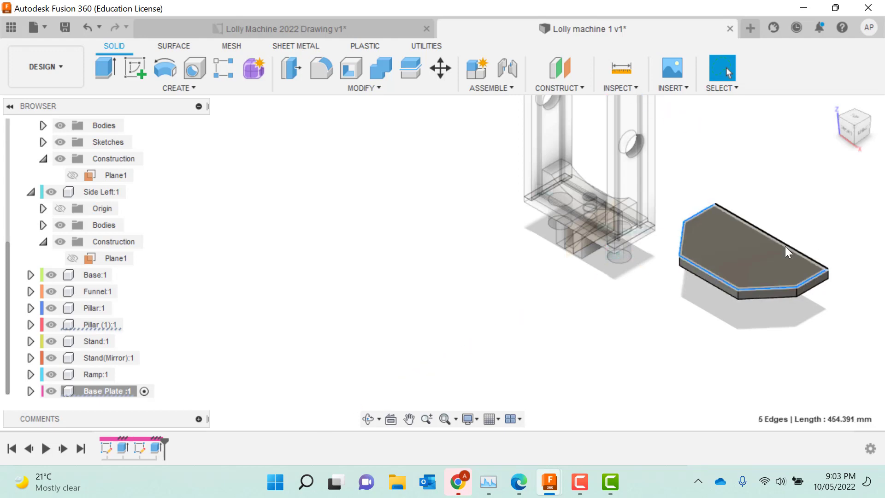
pyautogui.keyDown('shift'); pyautogui.click(785, 243); pyautogui.keyUp('shift')
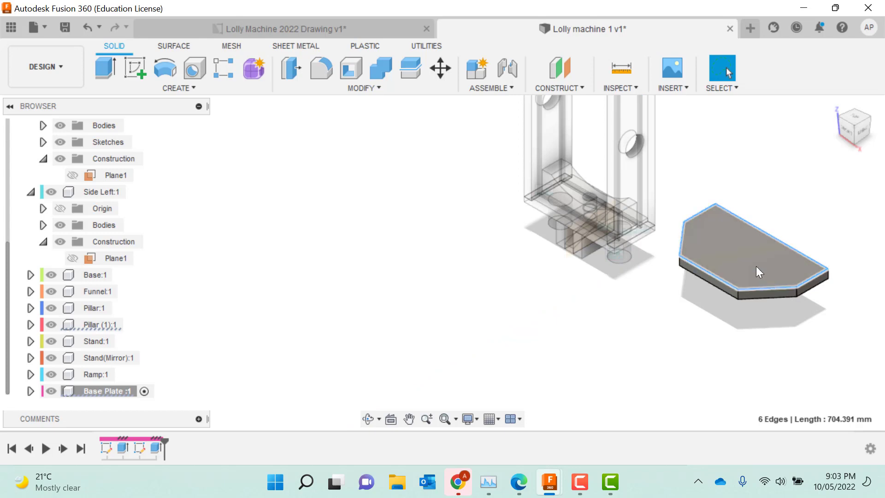
pyautogui.click(361, 89)
pyautogui.click(320, 131)
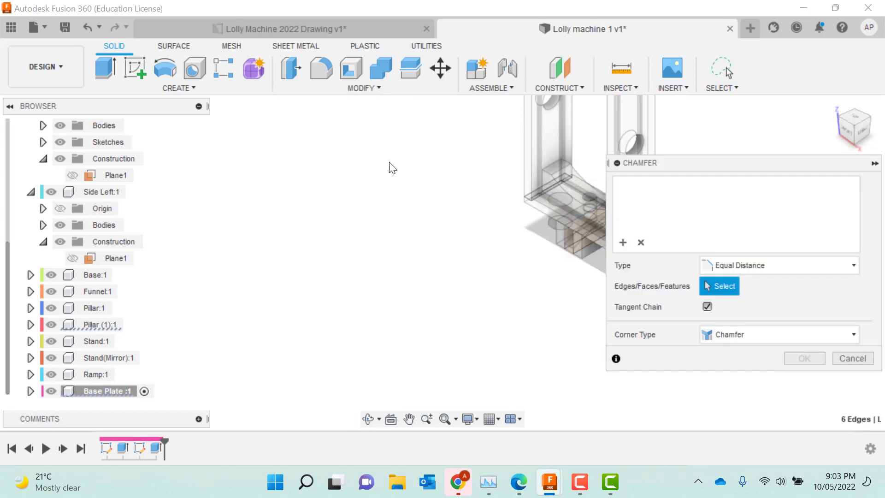
pyautogui.write('5')
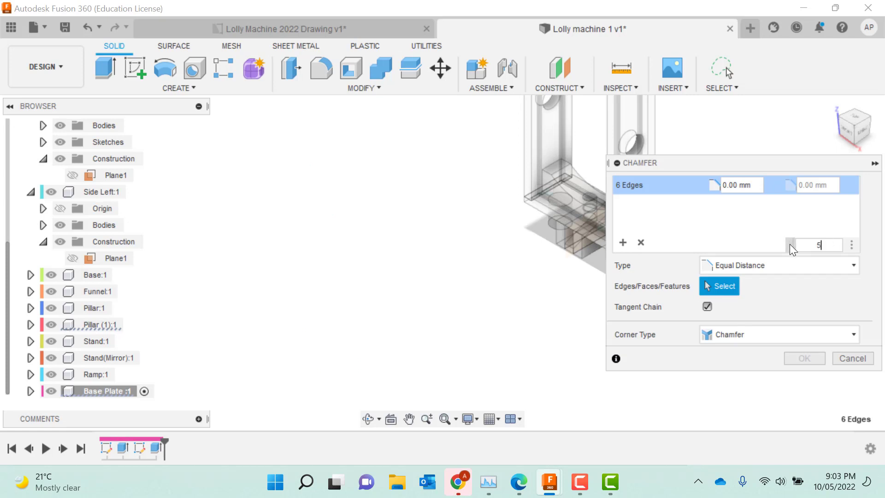
pyautogui.press('Return')
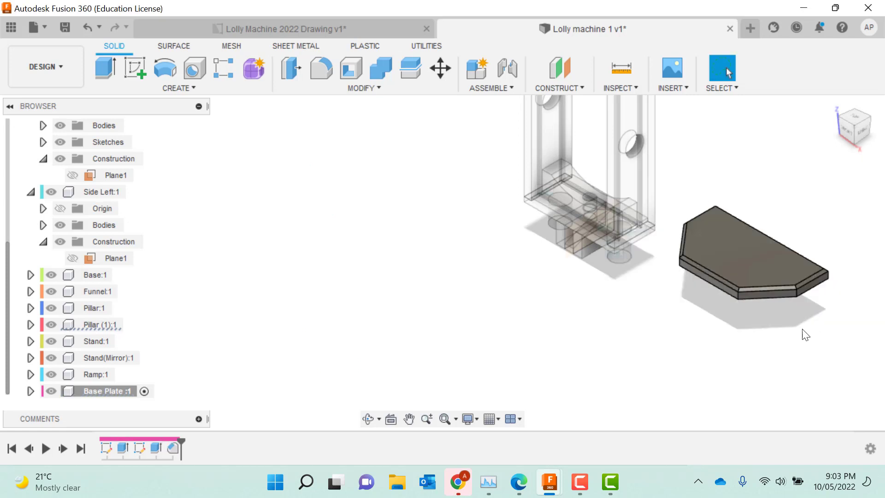
# Start a joint that snaps the Base Plate's top rear corner to the bottom centre of the Pillar (1) component.
pyautogui.click(507, 68)
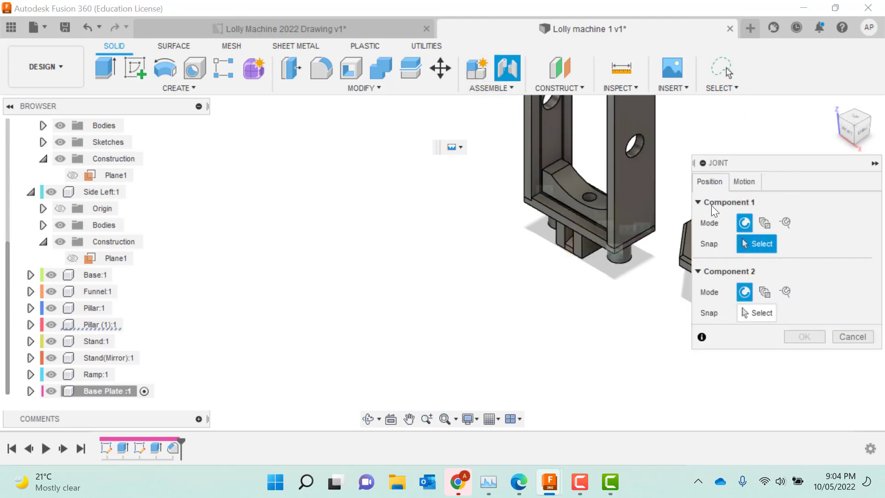
pyautogui.scroll(-5, 539, 287)
pyautogui.scroll(2, 596, 295)
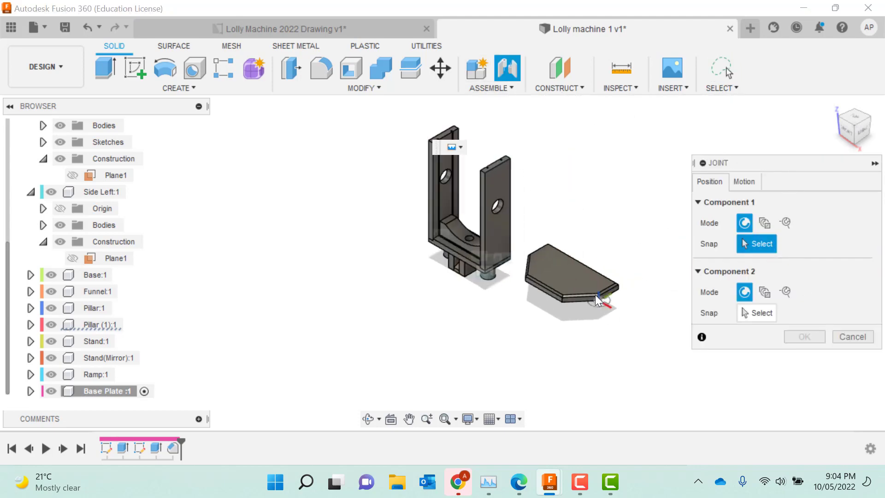
pyautogui.scroll(3, 596, 295)
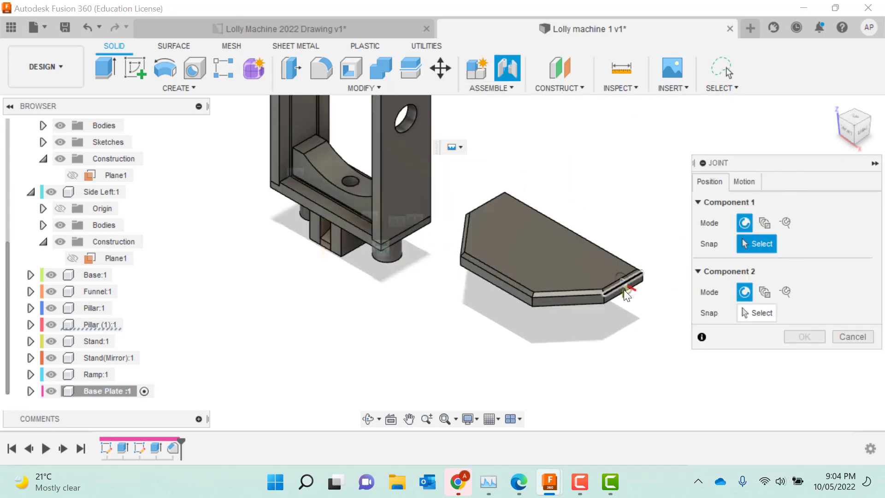
pyautogui.click(639, 269)
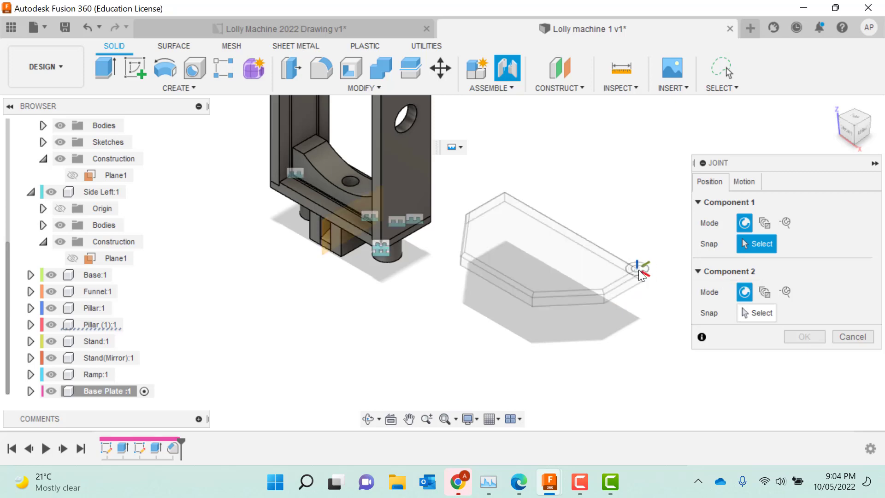
pyautogui.click(393, 259)
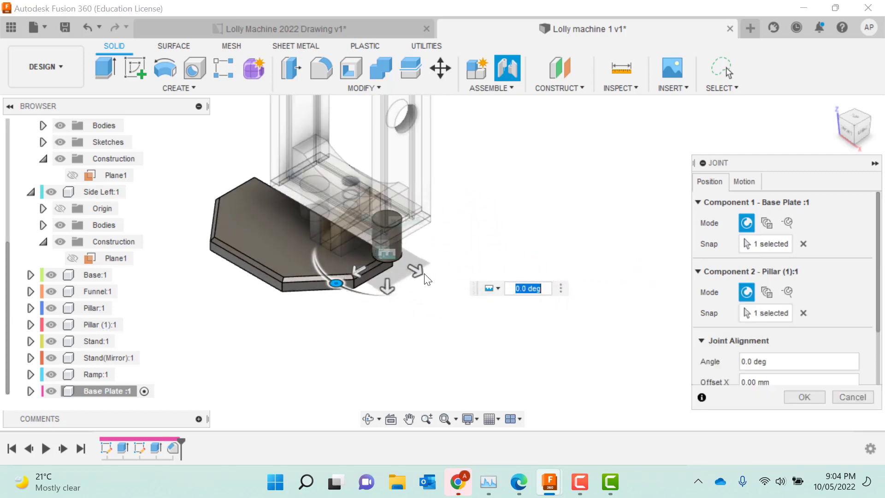
# Offset the Base Plate's joint 25 mm sideways and -50 mm front to back, checking its alignment under the pillars from the side.
pyautogui.moveTo(417, 272)
pyautogui.mouseDown()
pyautogui.moveTo(435, 282)
pyautogui.moveTo(396, 287)
pyautogui.moveTo(413, 278)
pyautogui.mouseUp()
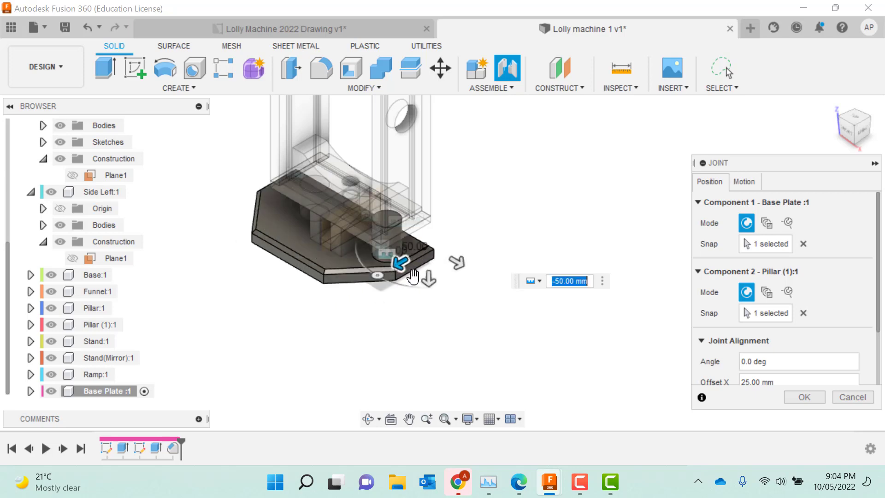
pyautogui.click(863, 134)
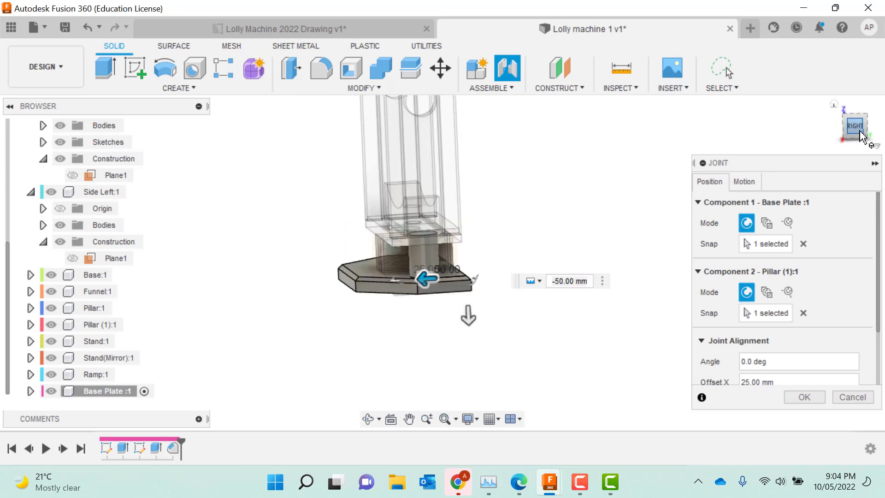
pyautogui.scroll(3, 444, 262)
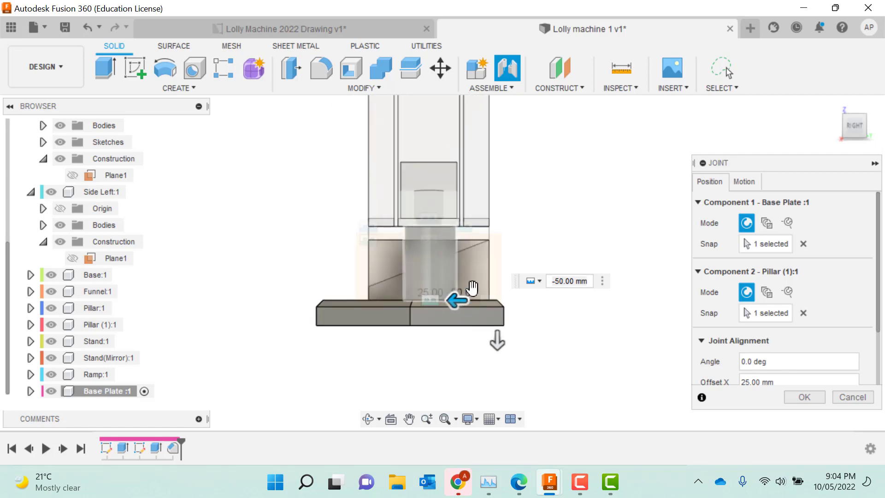
pyautogui.moveTo(453, 300); pyautogui.dragTo(452, 298)
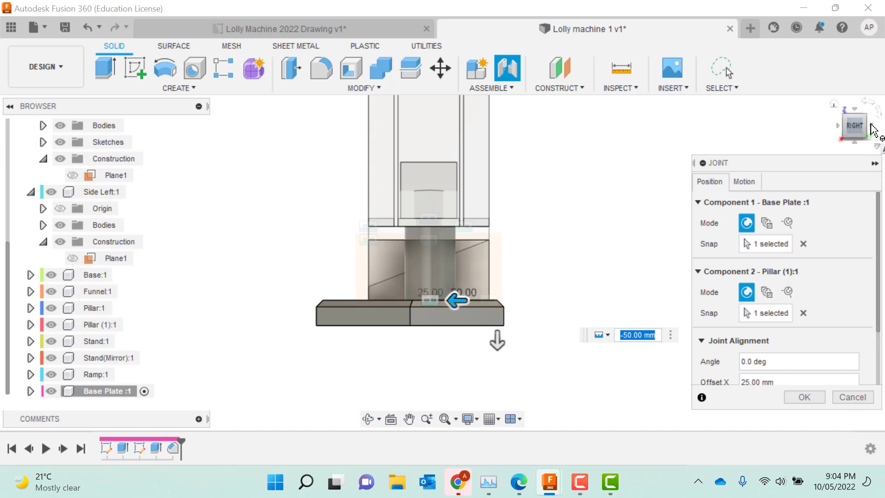
# Set the joint's Offset X to 50 mm to centre the Base Plate sideways under the machine, and complete the joint.
pyautogui.click(873, 130)
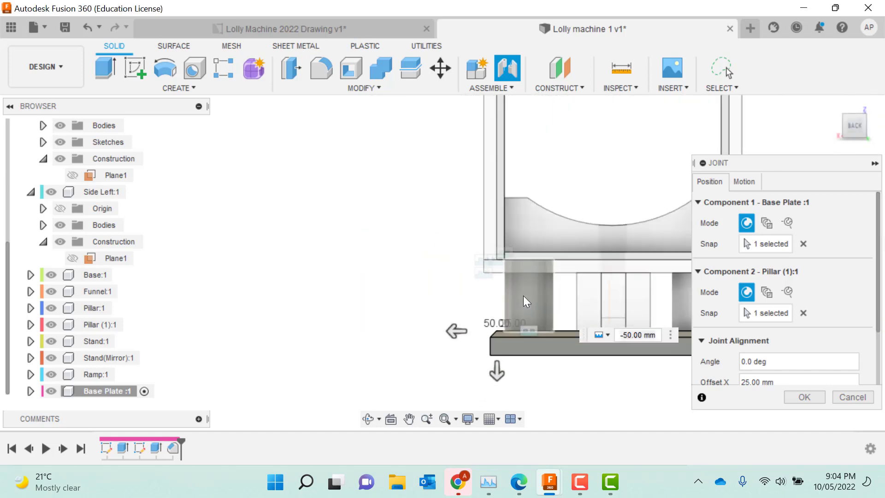
pyautogui.scroll(-5, 524, 295)
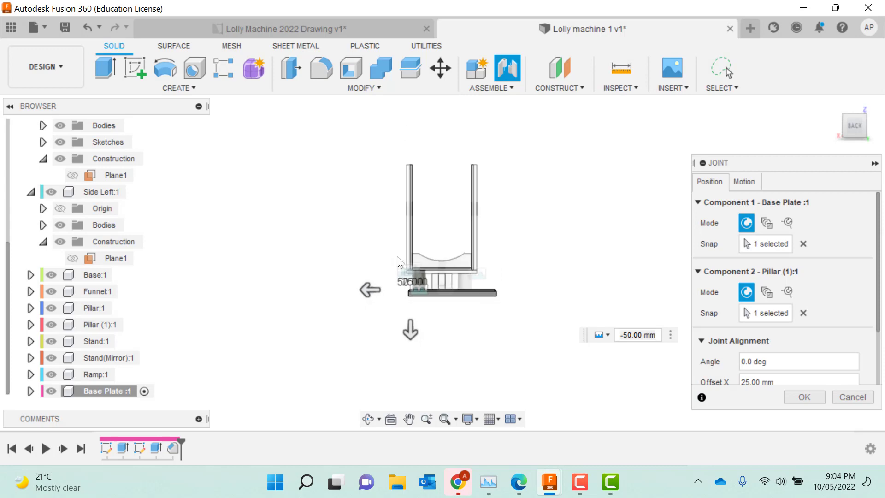
pyautogui.scroll(3, 397, 258)
pyautogui.moveTo(379, 315); pyautogui.dragTo(364, 318)
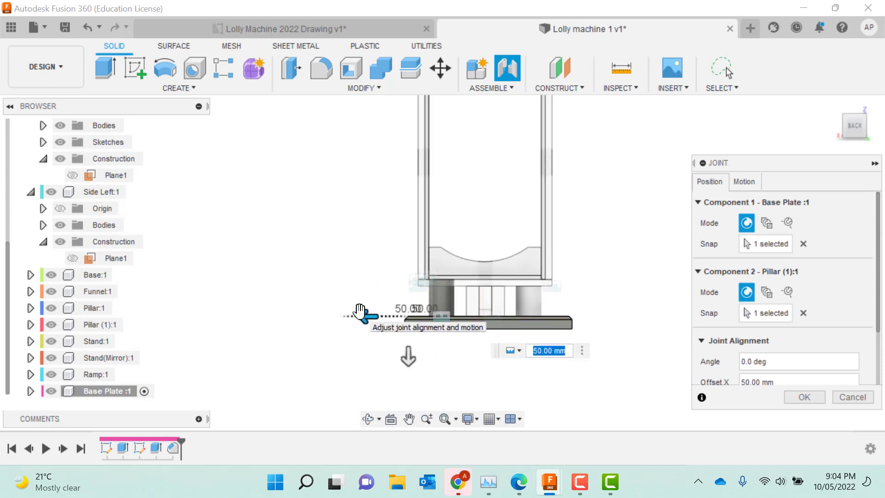
pyautogui.press('Return')
pyautogui.click(840, 114)
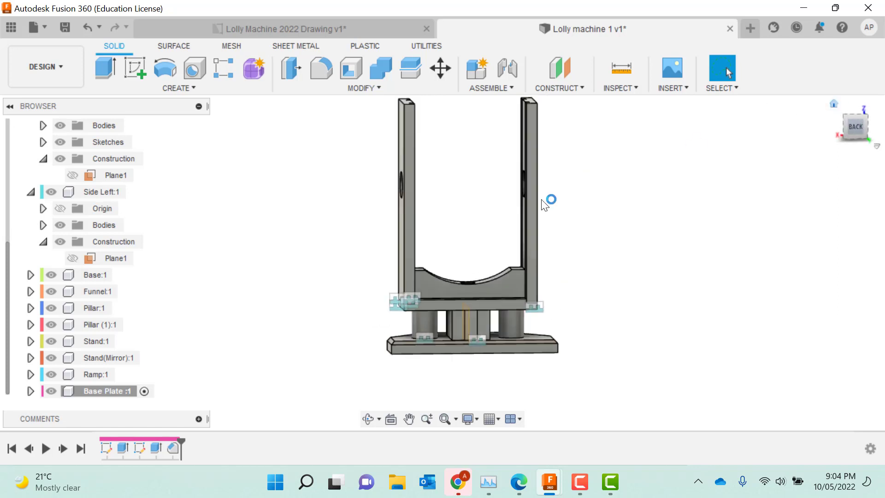
pyautogui.scroll(-3, 494, 331)
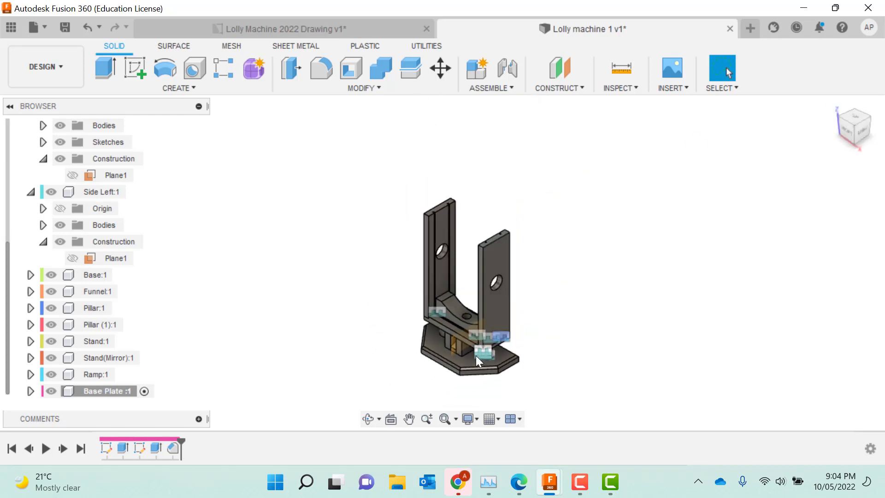
pyautogui.scroll(3, 473, 356)
pyautogui.scroll(-1, 475, 361)
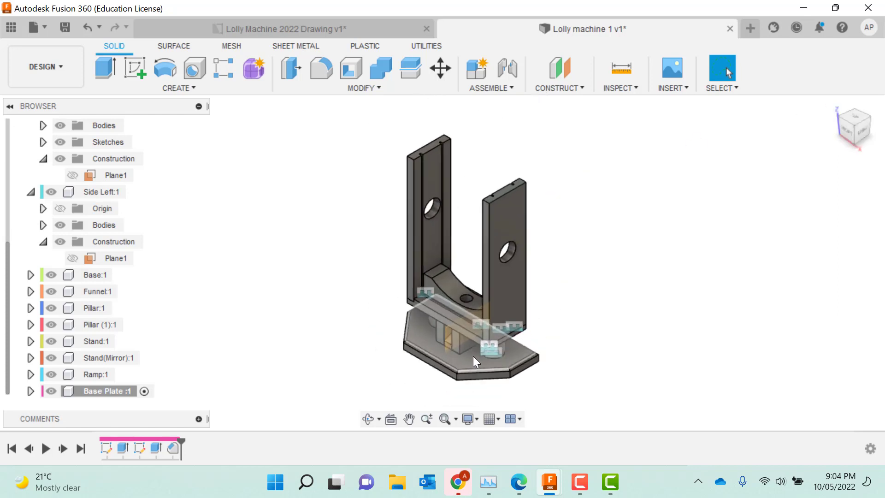